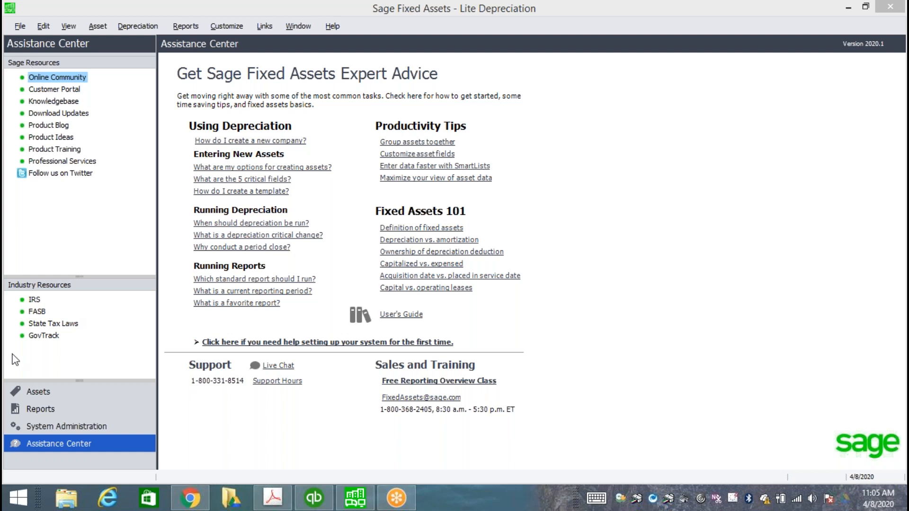
Open the Sample U.S. Company from the default database
click(44, 391)
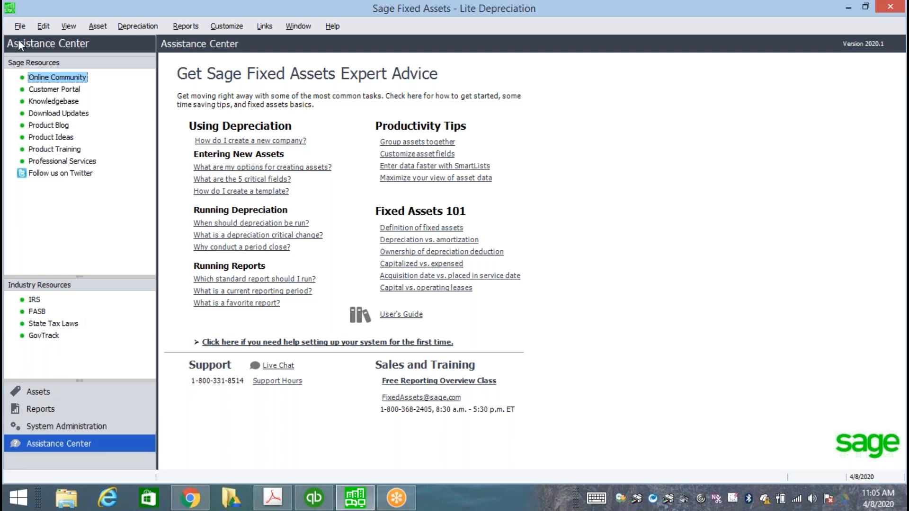
click(20, 26)
click(42, 59)
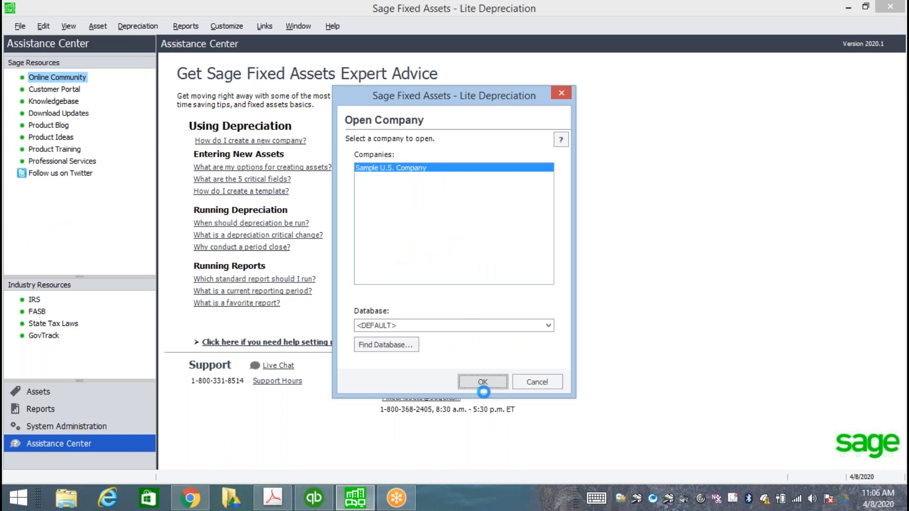
click(482, 384)
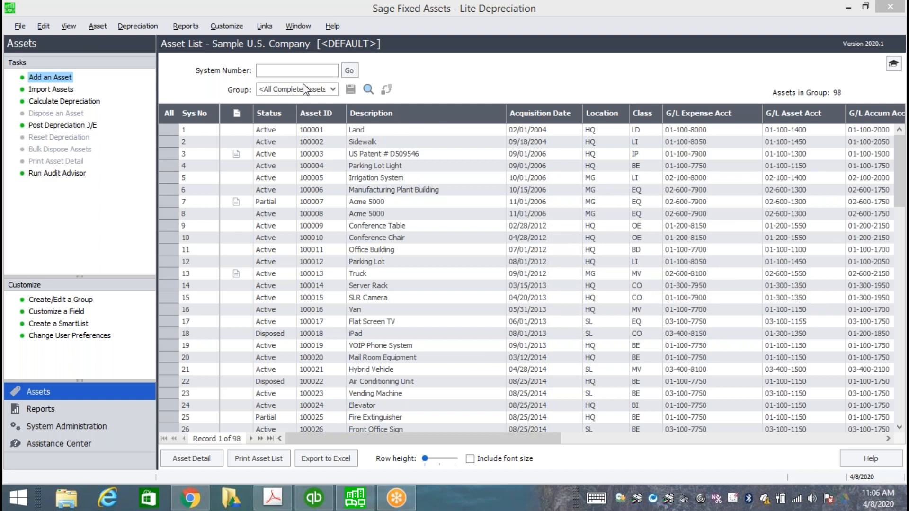
Examine the predefined asset groups available for filtering the asset list
click(333, 89)
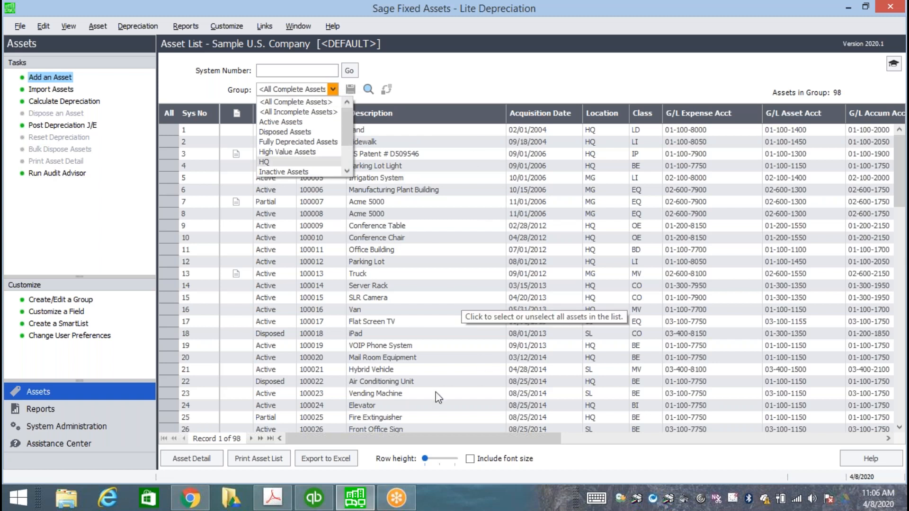
drag(520, 439, 484, 474)
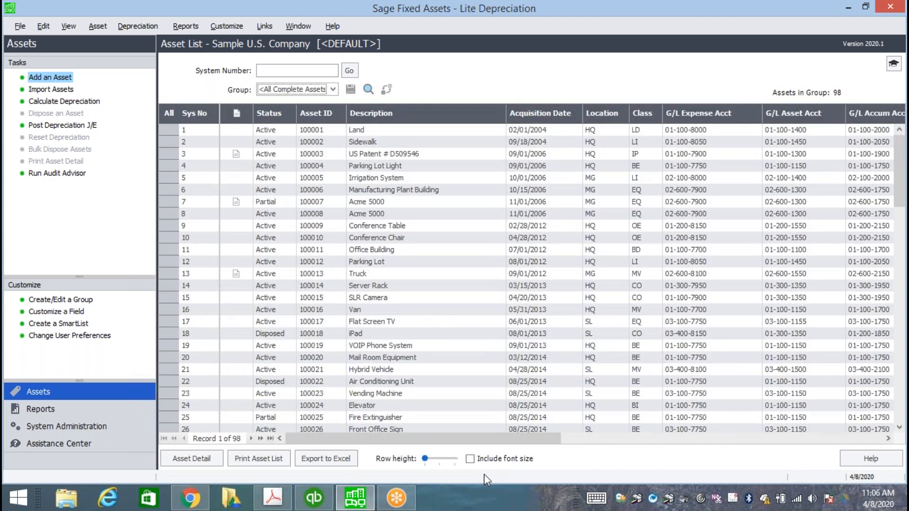
click(333, 90)
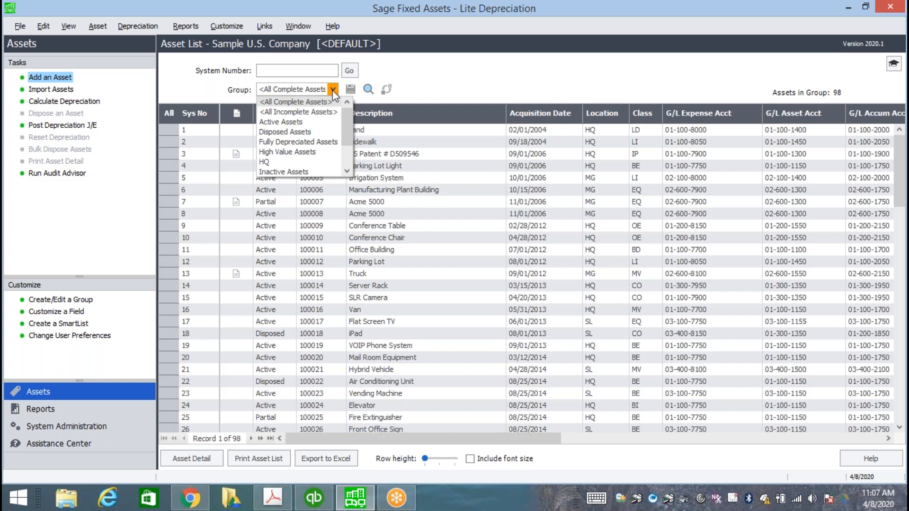
click(151, 194)
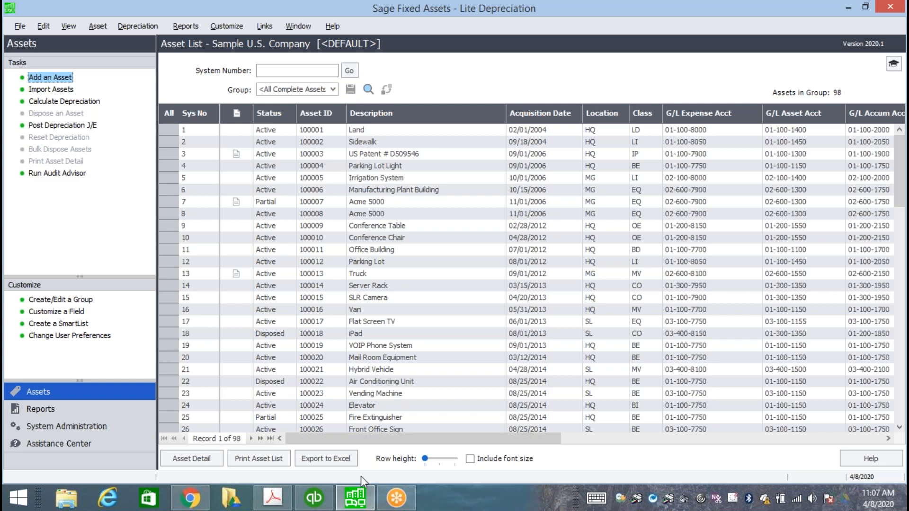
Open the asset detail of asset 1, Land, from the asset list
click(199, 461)
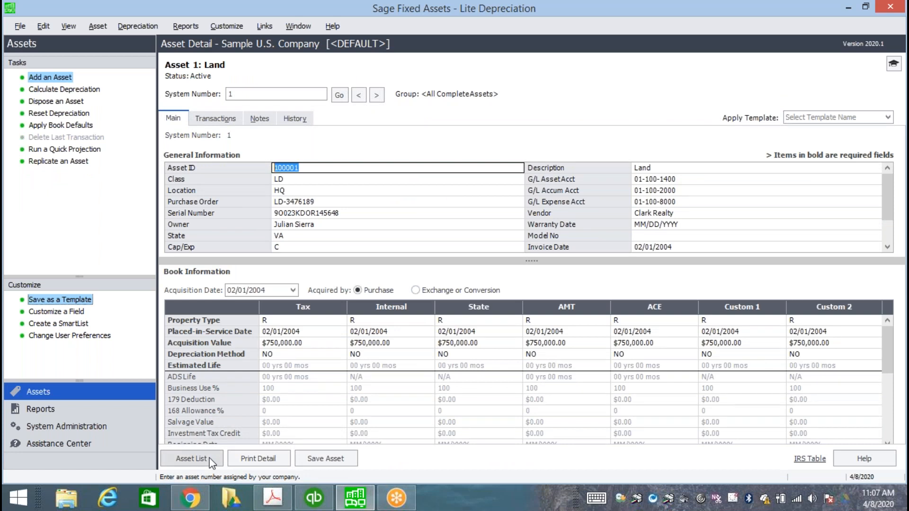
click(209, 462)
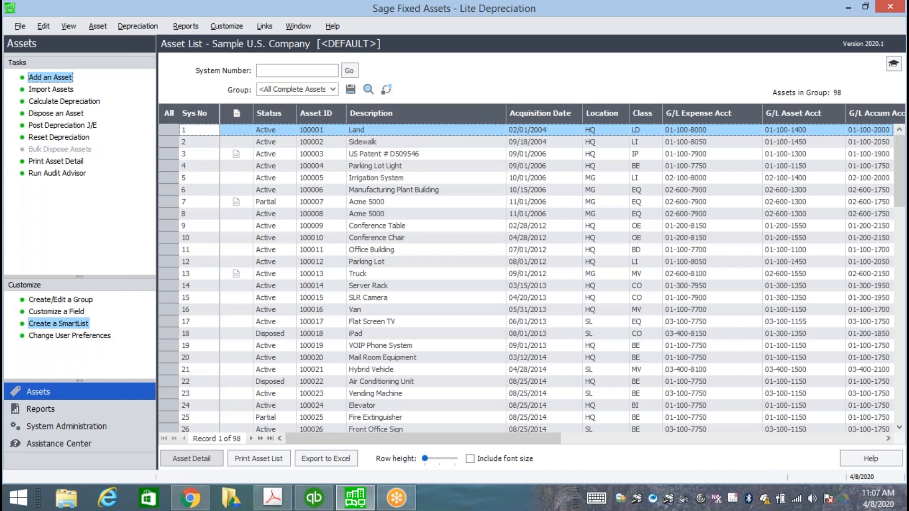
click(209, 461)
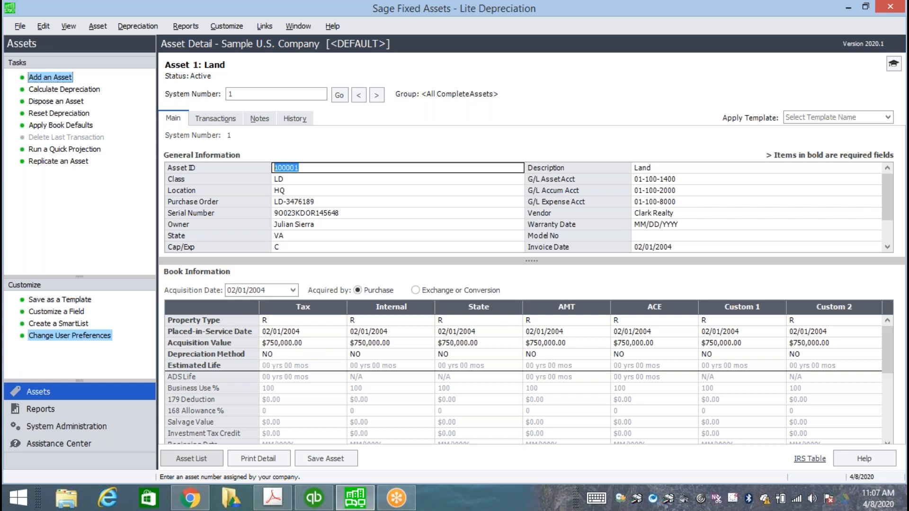
Review the Land asset's transactions, notes and history, and return to its main information
click(215, 118)
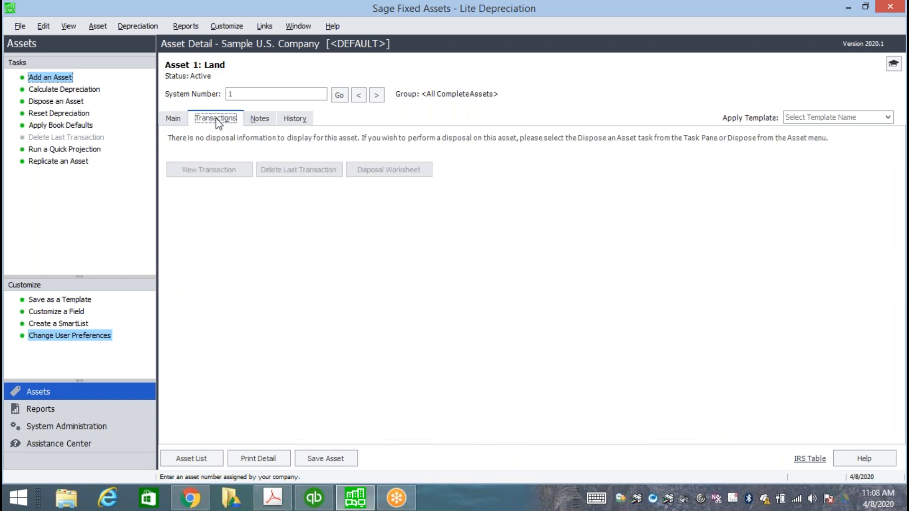
click(257, 124)
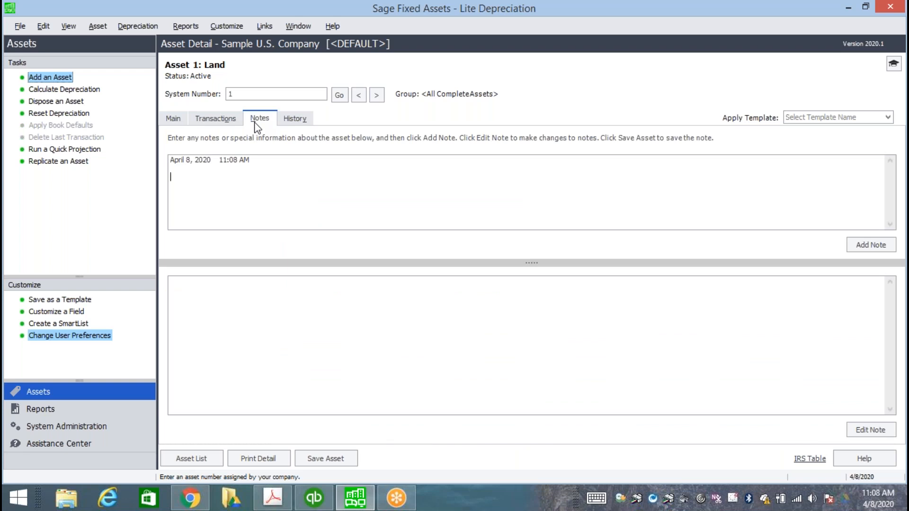
click(309, 122)
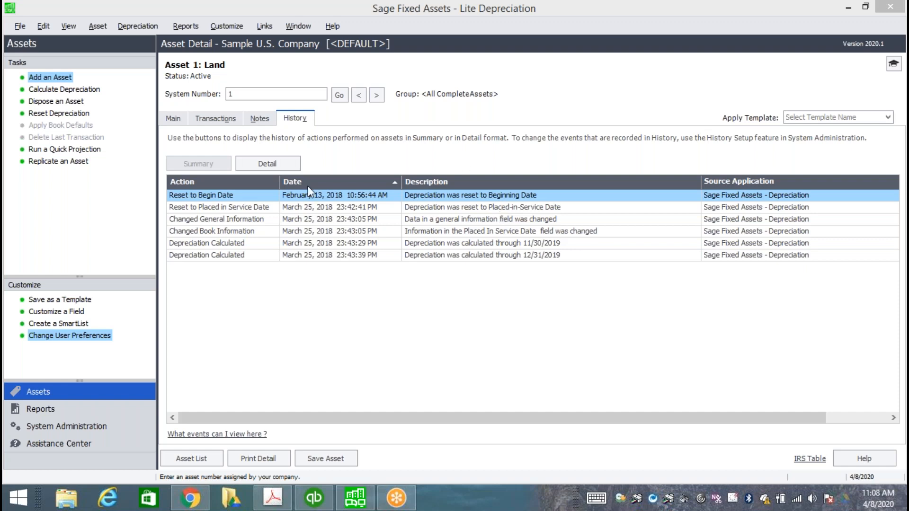
click(178, 118)
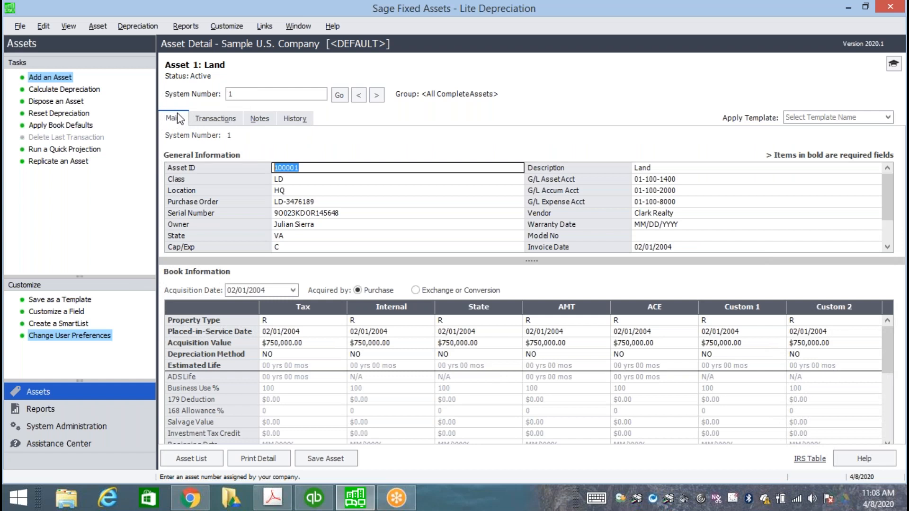
Examine all general information fields of the Land asset and compare its detail view with the asset list
click(886, 12)
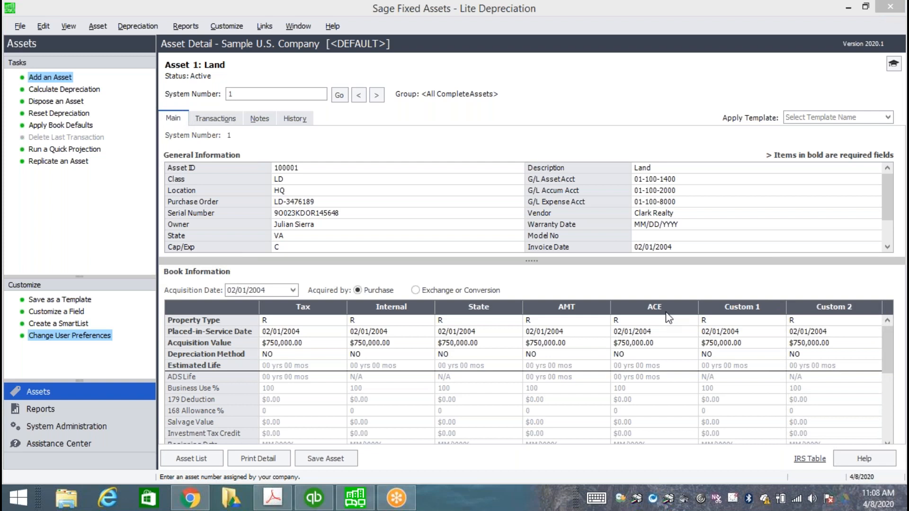
click(887, 247)
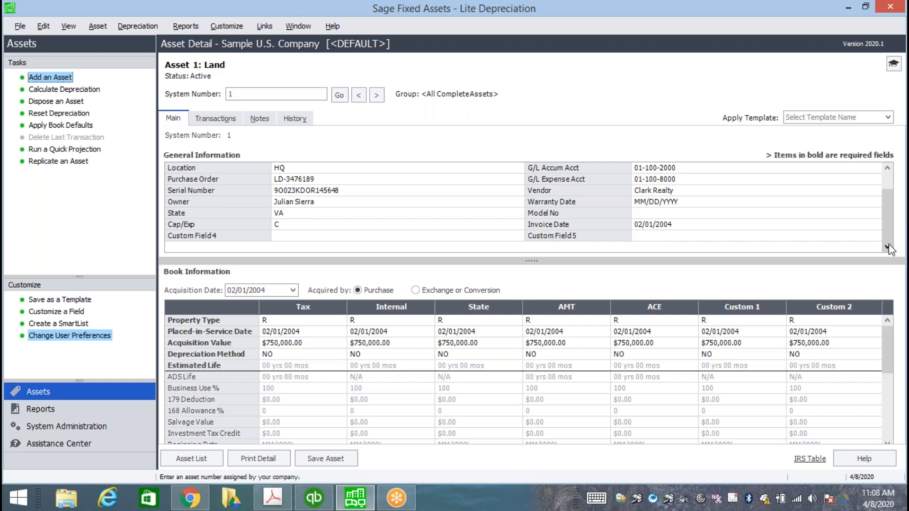
click(887, 169)
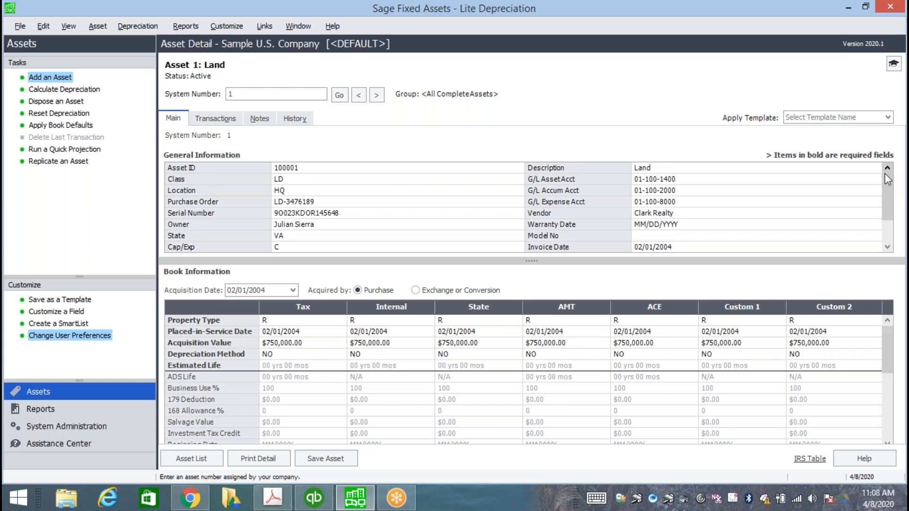
click(204, 464)
click(203, 460)
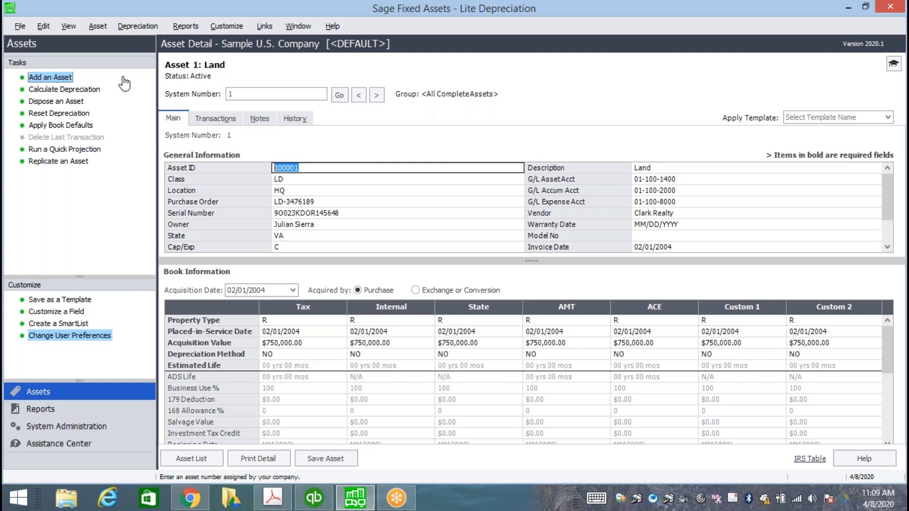
Look through the company file commands, including the company utilities for copying, backup and restore
click(20, 26)
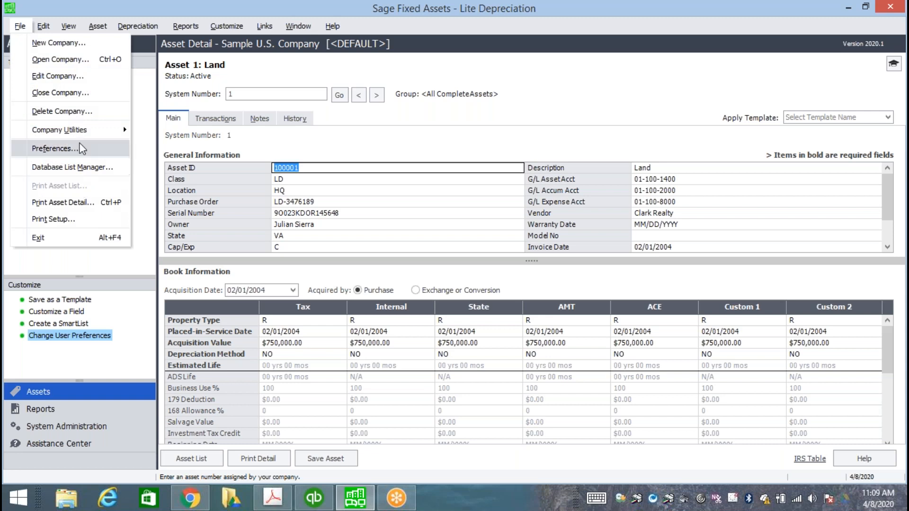
mouse_move(83, 135)
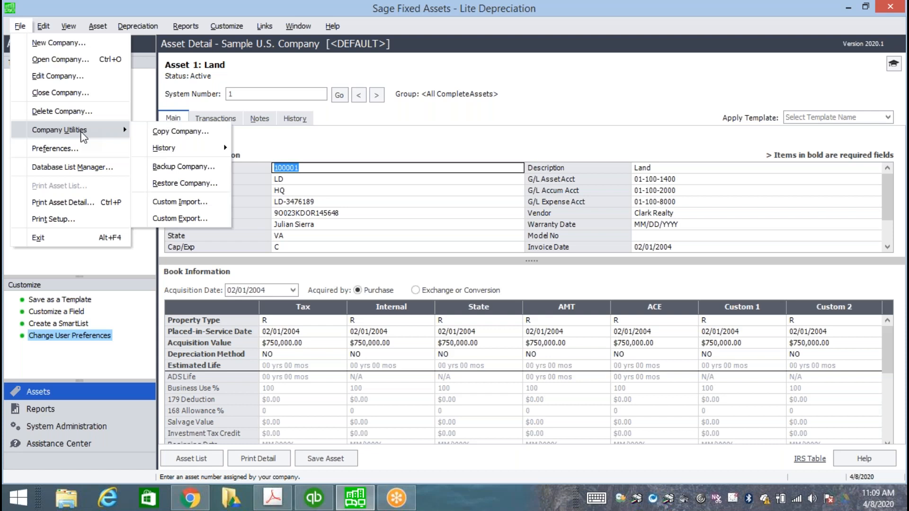
click(356, 36)
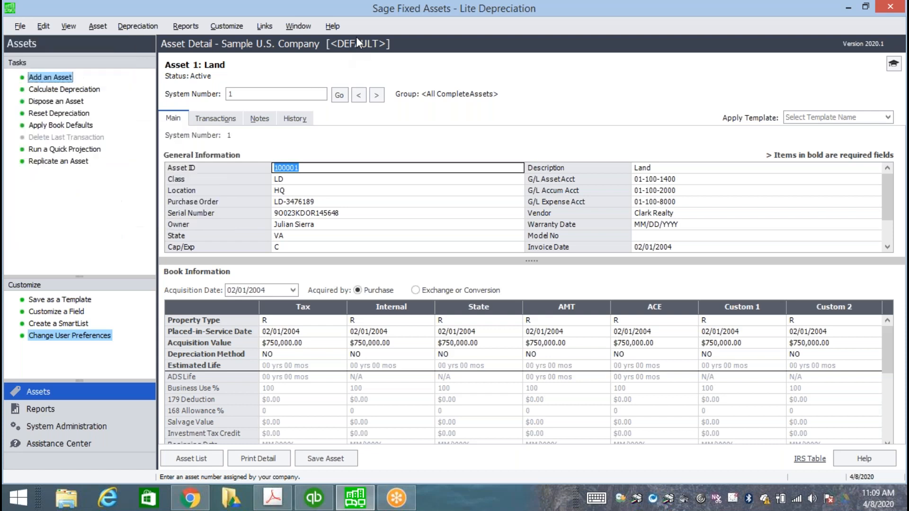
Examine the commands for managing companies, switching views and handling assets
click(19, 26)
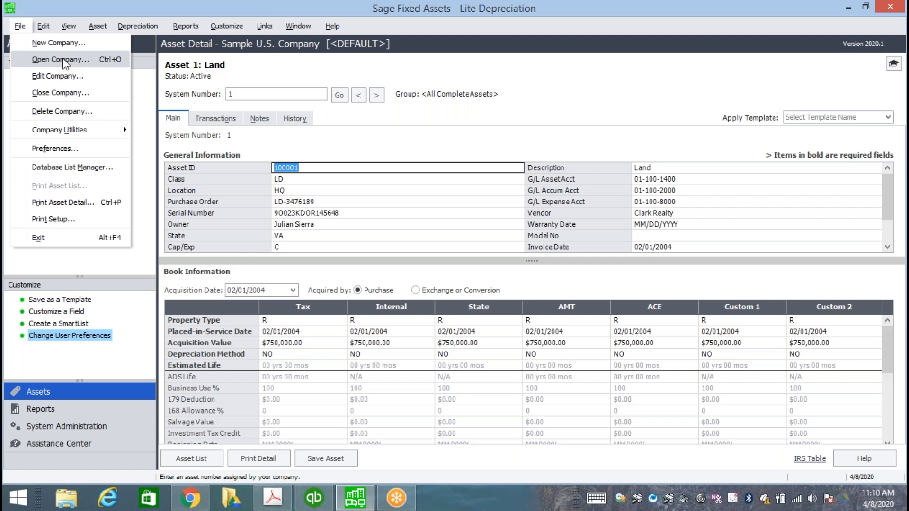
mouse_move(48, 30)
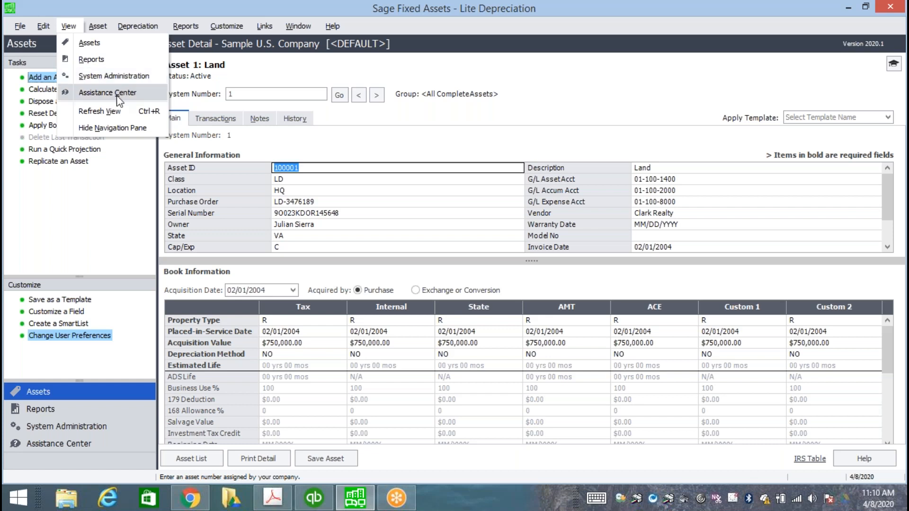
mouse_move(96, 28)
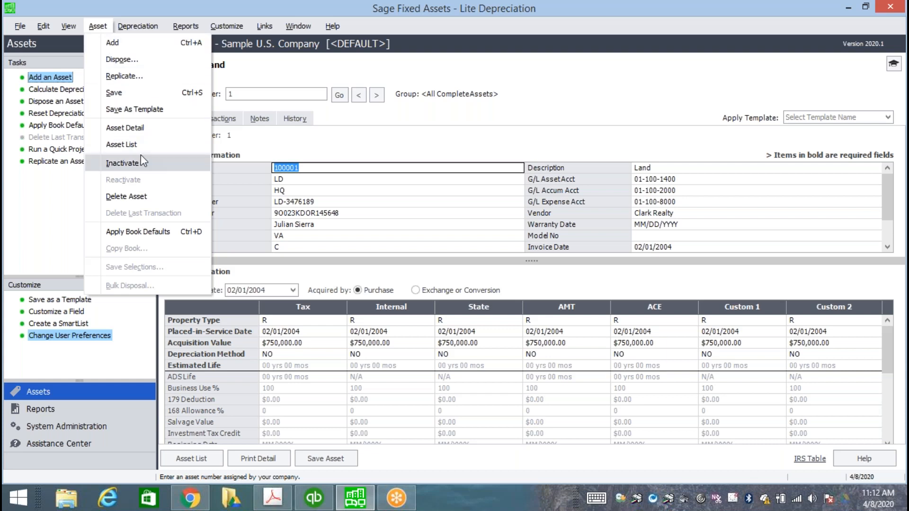
View the Depreciate settings for the Land asset and close them without calculating depreciation
mouse_move(142, 27)
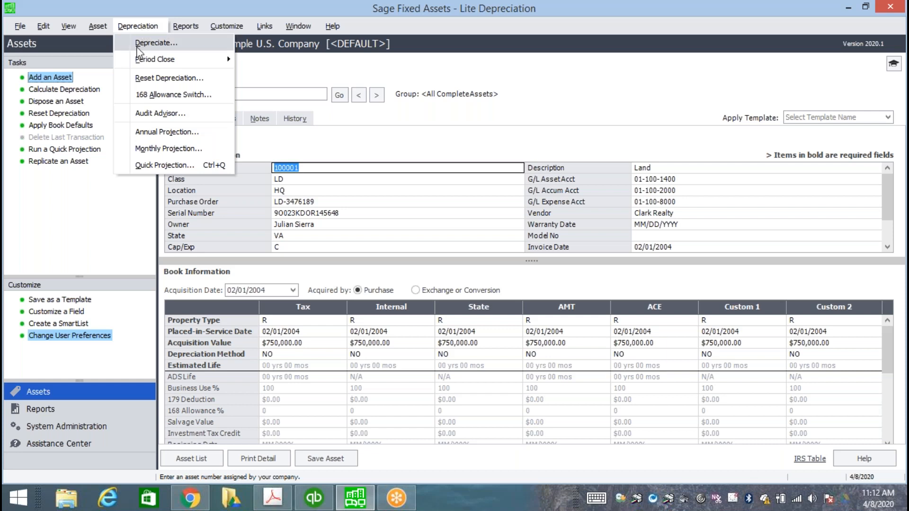
click(137, 48)
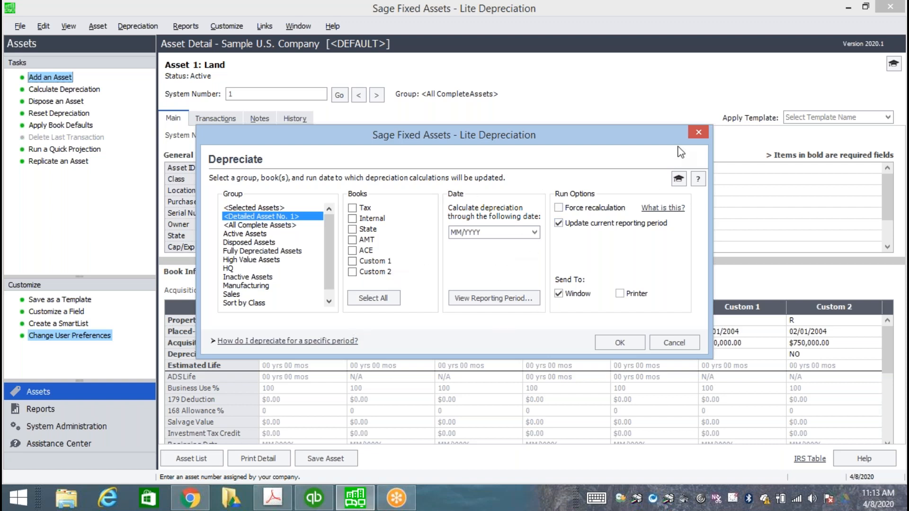
click(698, 133)
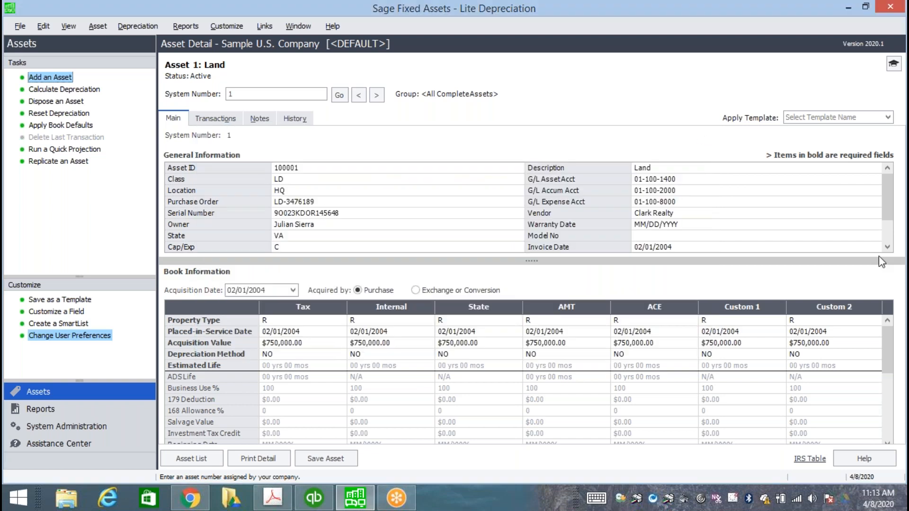
Review the remaining depreciation commands, such as period close, Audit Advisor and projections
key(super+c)
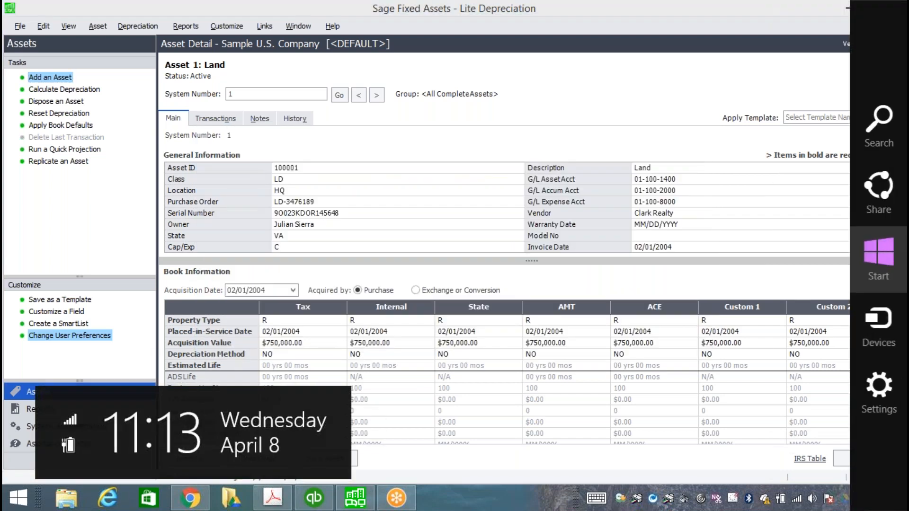
click(140, 24)
click(140, 26)
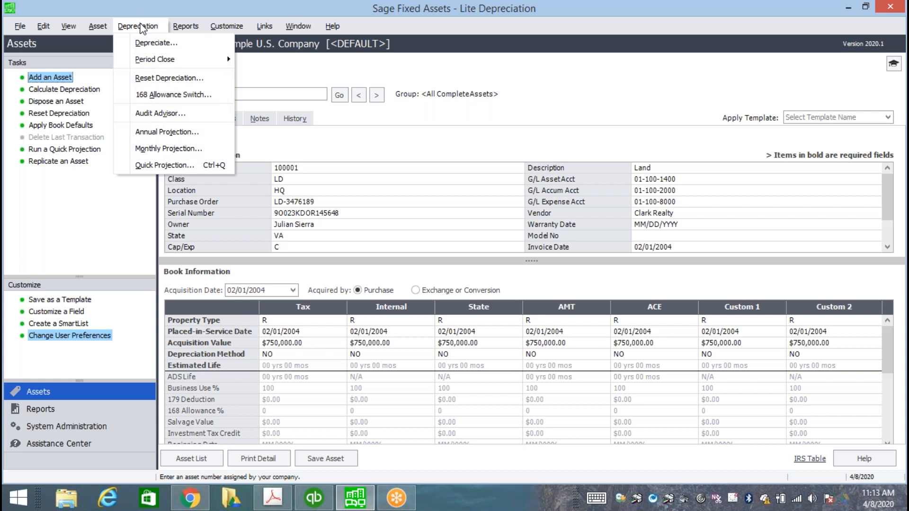
mouse_move(173, 65)
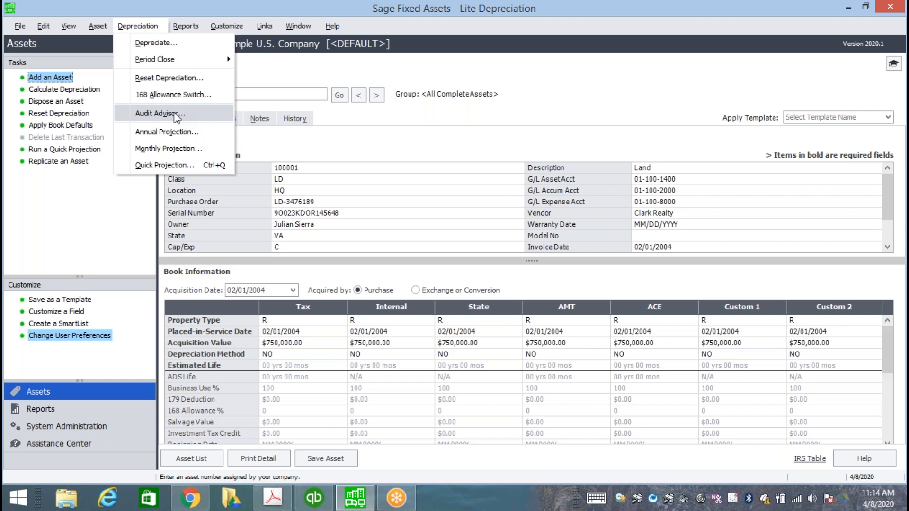
click(186, 7)
View the General Ledger Posting report definition, select the Tax book, check the group choices, and close it without running the report
click(185, 26)
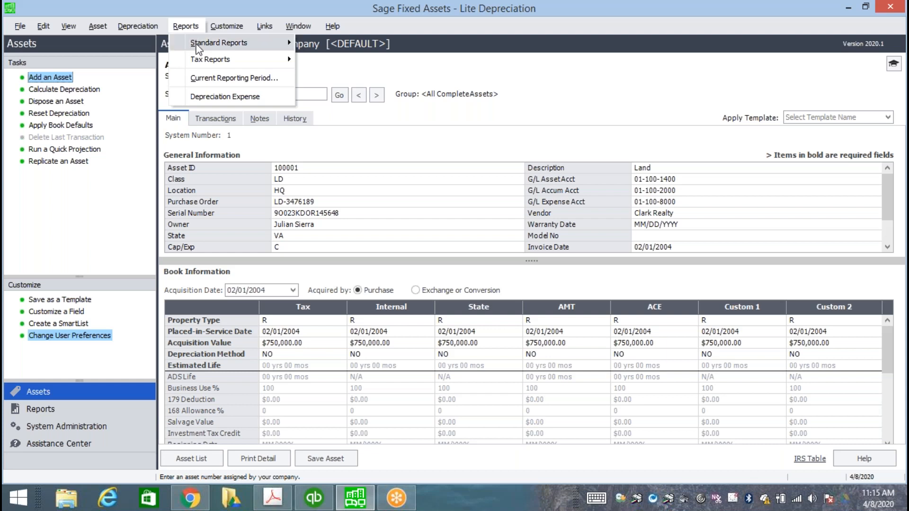
mouse_move(198, 48)
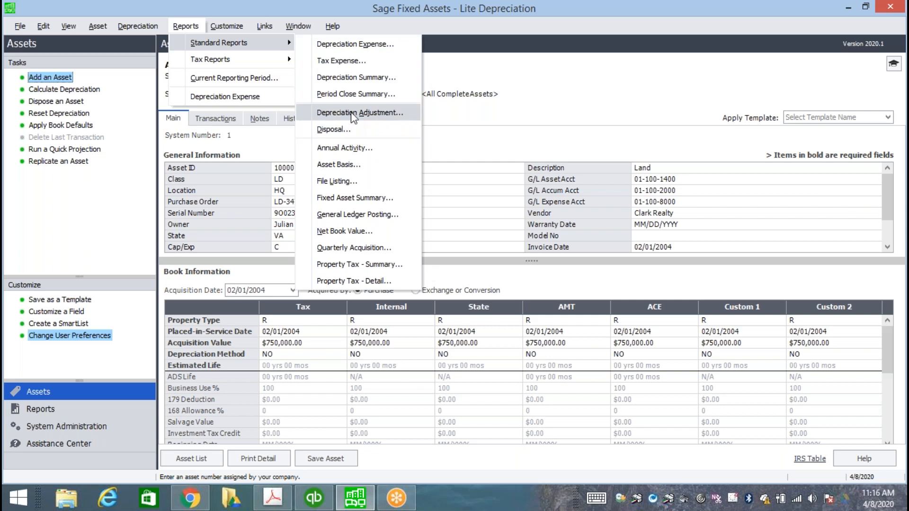
click(352, 216)
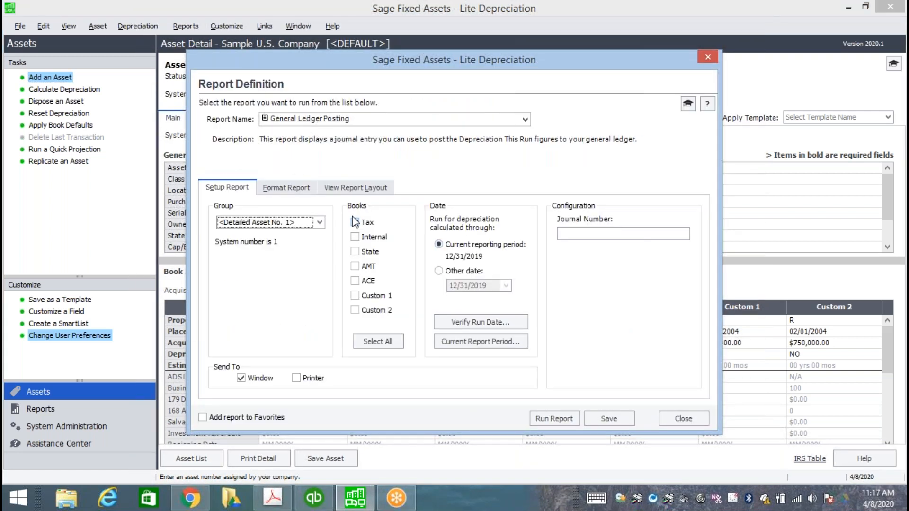
click(354, 222)
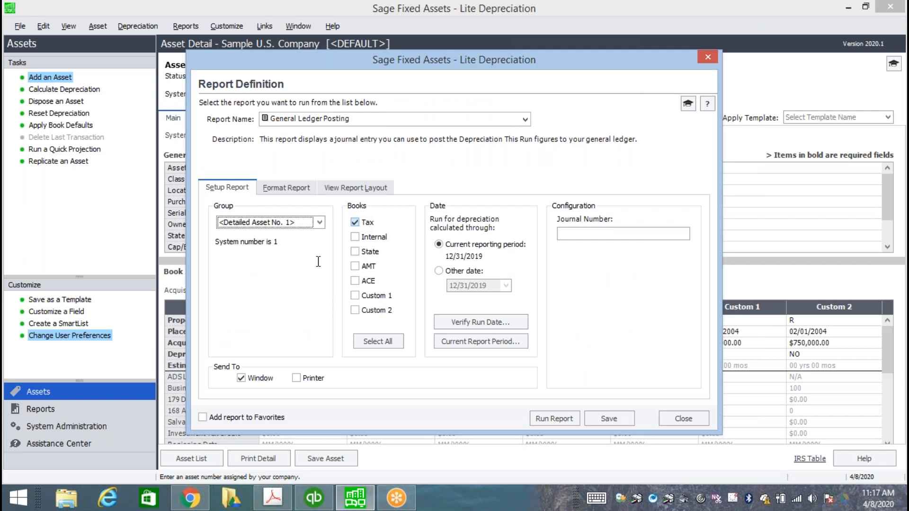
click(320, 223)
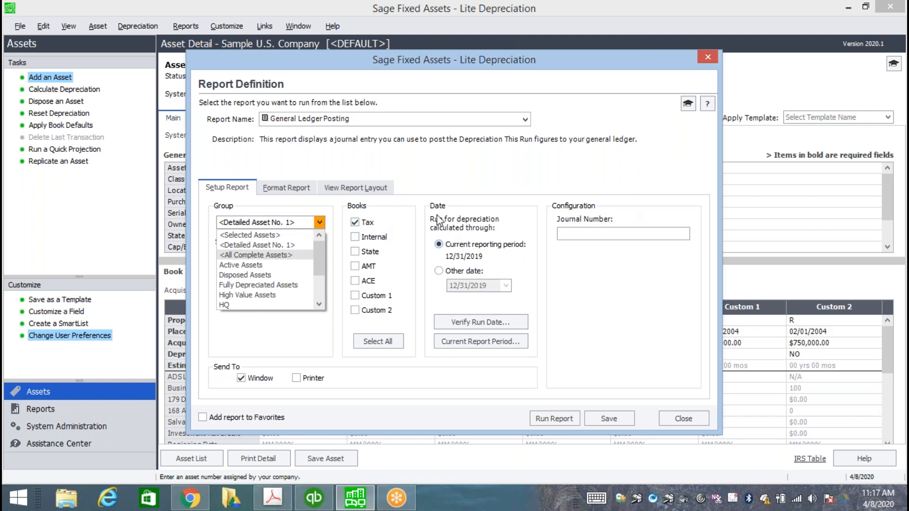
click(708, 59)
click(708, 59)
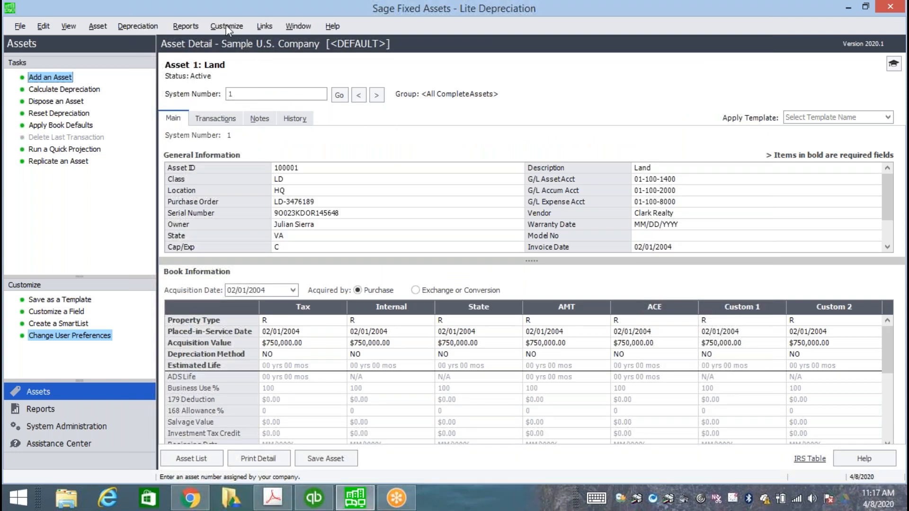
Review the standard and tax report choices and open the Depreciation Summary report definition
click(191, 25)
mouse_move(201, 46)
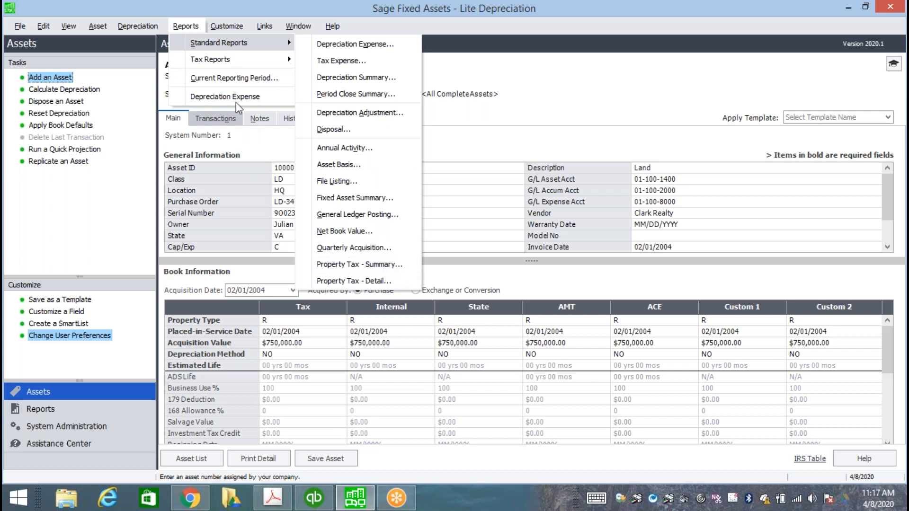
mouse_move(239, 64)
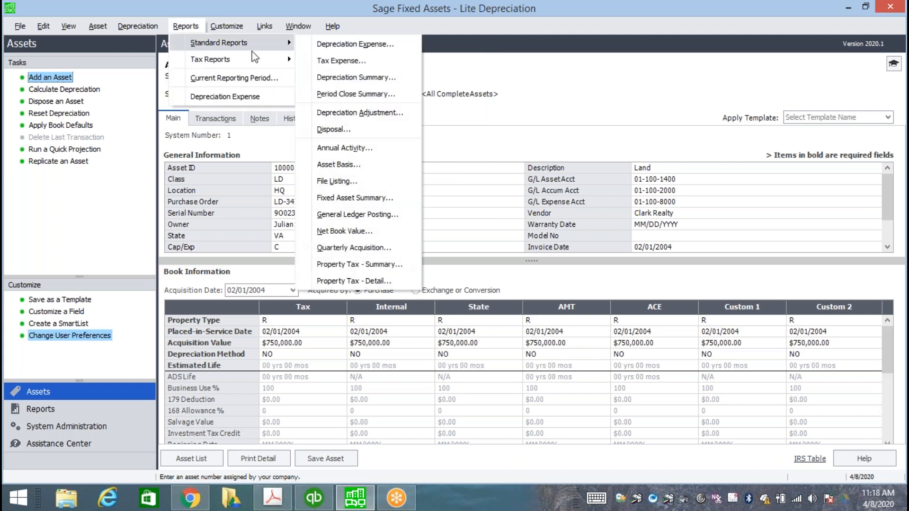
click(341, 77)
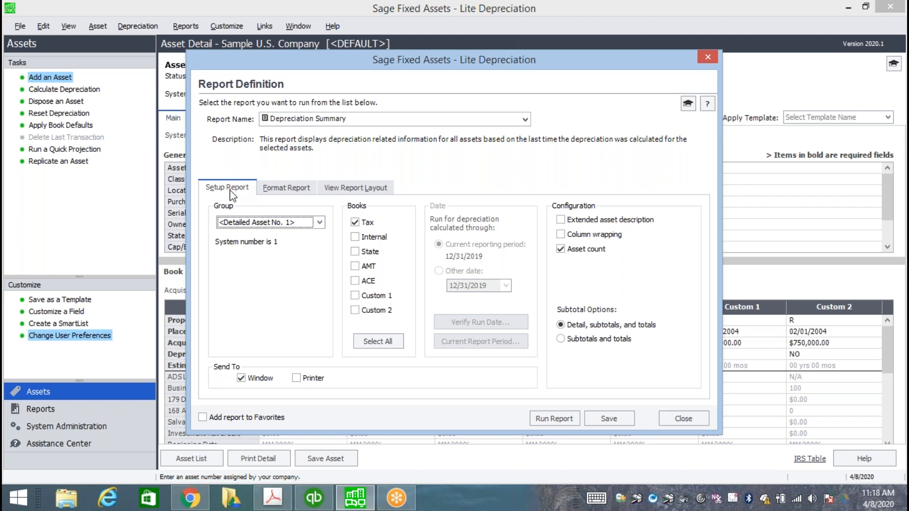
Override the Depreciation Summary report's group sort with G/L Expense Acct as the first sort field, including subtotals
click(284, 187)
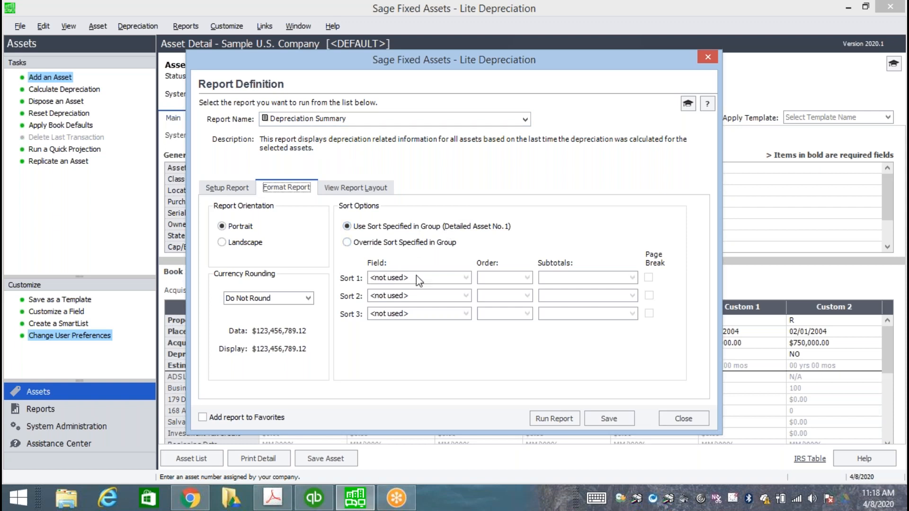
click(377, 243)
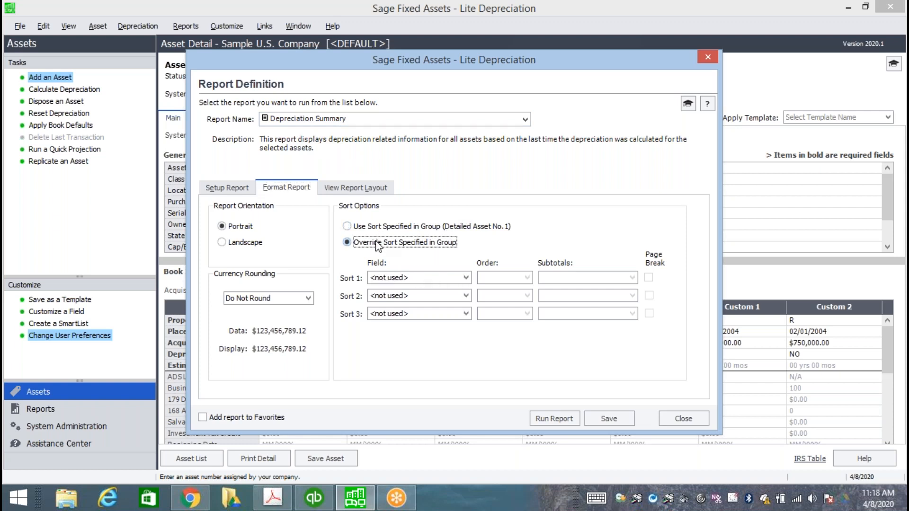
click(465, 278)
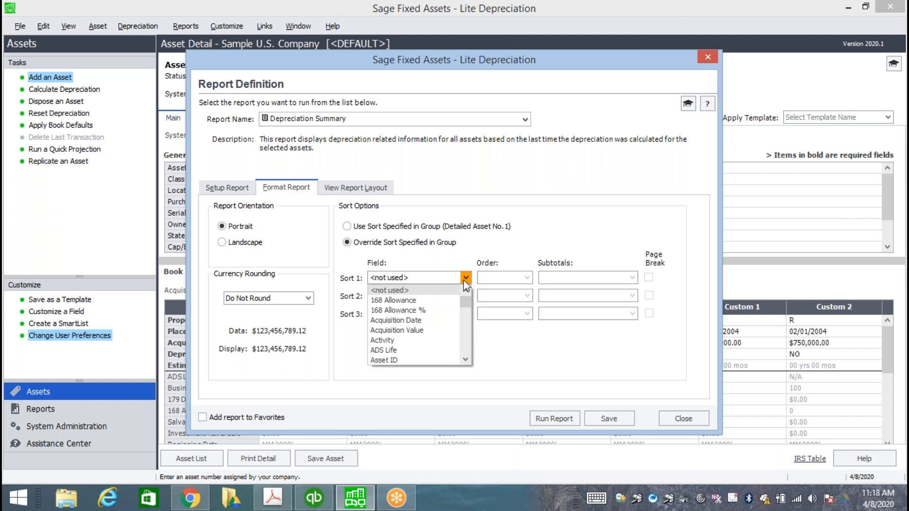
click(466, 360)
click(467, 360)
click(467, 359)
click(466, 360)
click(466, 360)
click(466, 360)
click(466, 360)
click(466, 360)
click(466, 360)
click(466, 359)
click(466, 360)
click(466, 360)
click(466, 360)
click(466, 360)
click(466, 360)
click(467, 360)
click(466, 360)
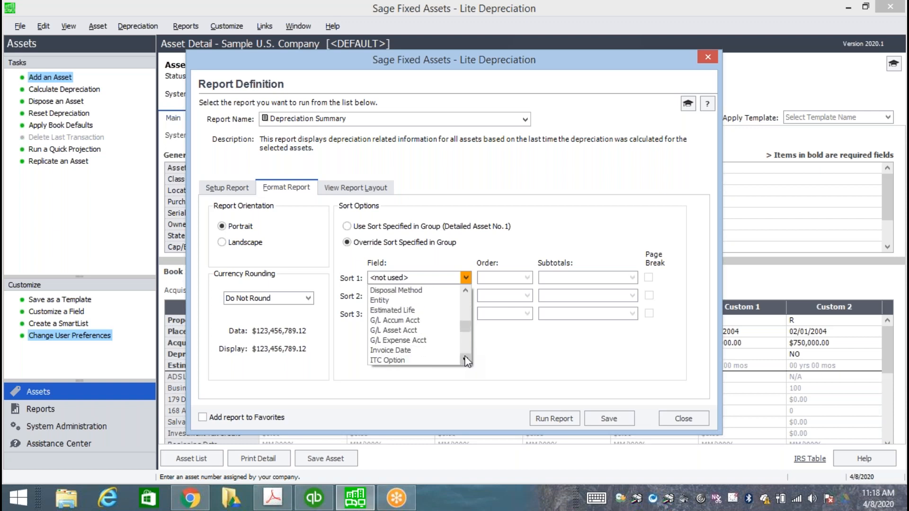
click(427, 340)
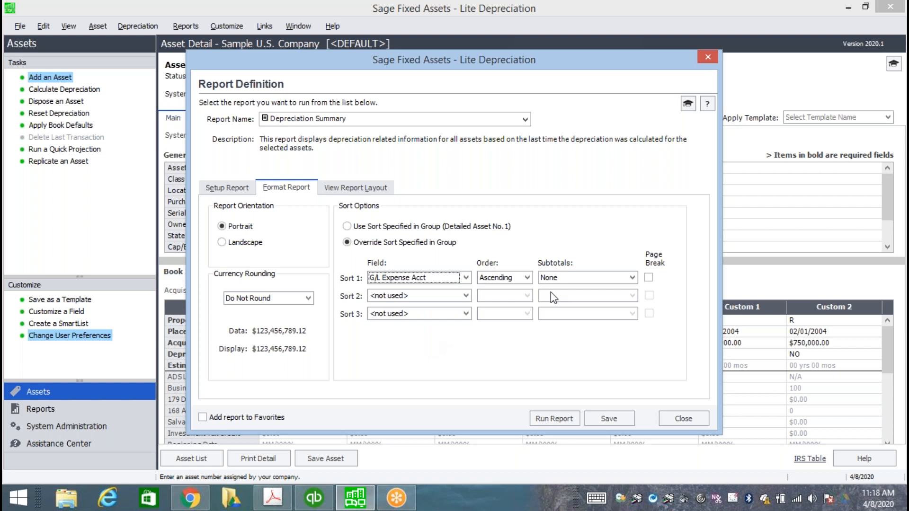
click(569, 280)
click(569, 302)
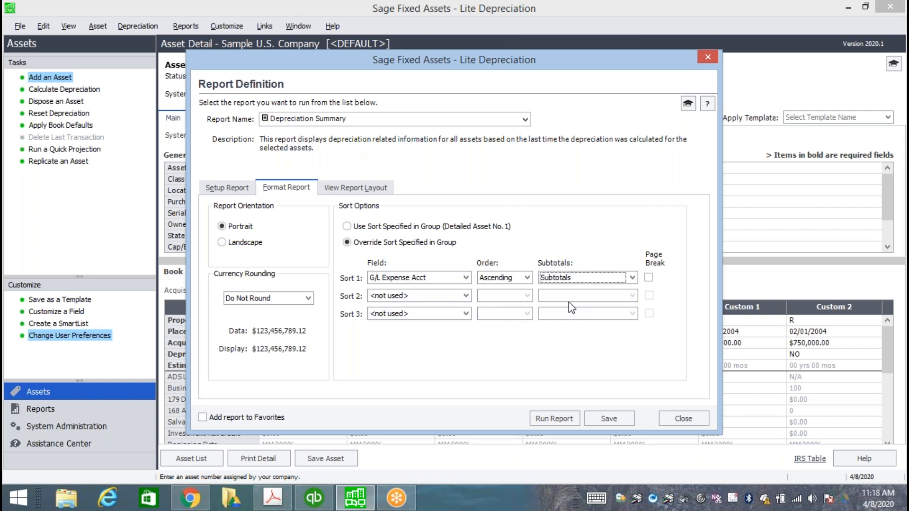
Try to run the Depreciation Summary report and cancel its execution
click(555, 418)
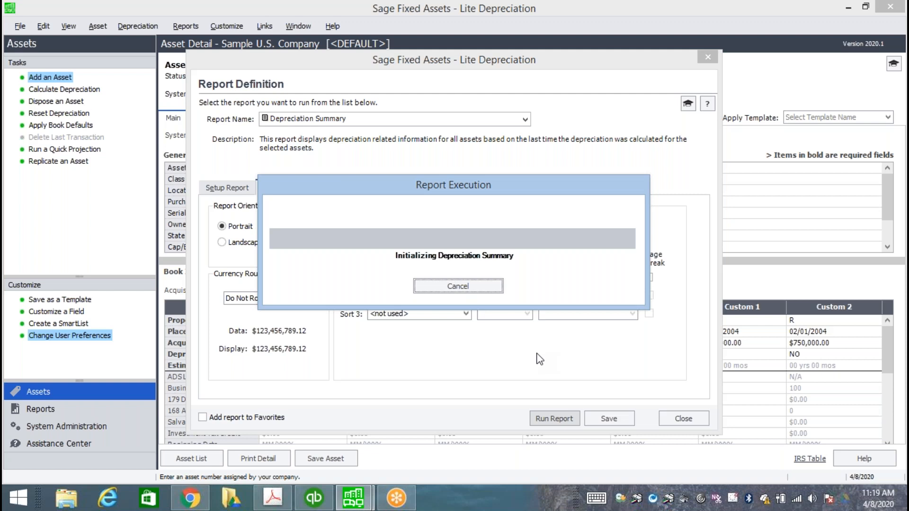
click(479, 289)
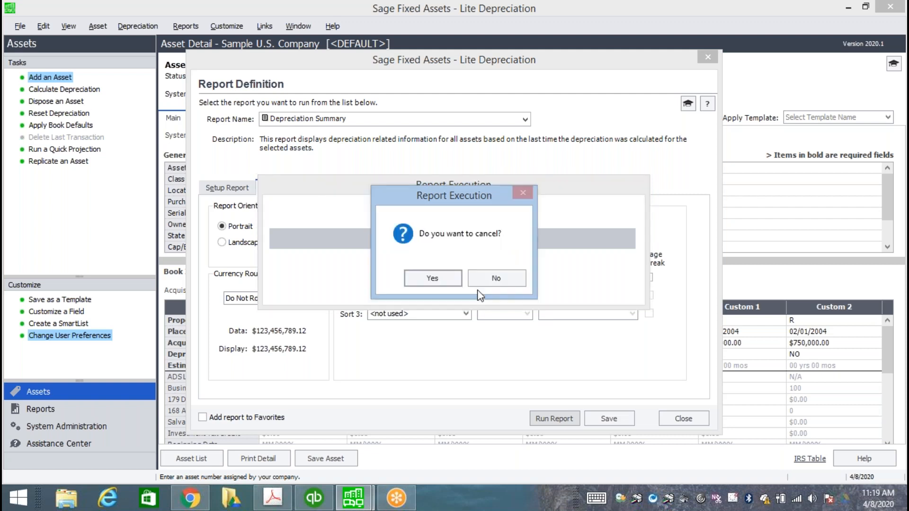
click(444, 275)
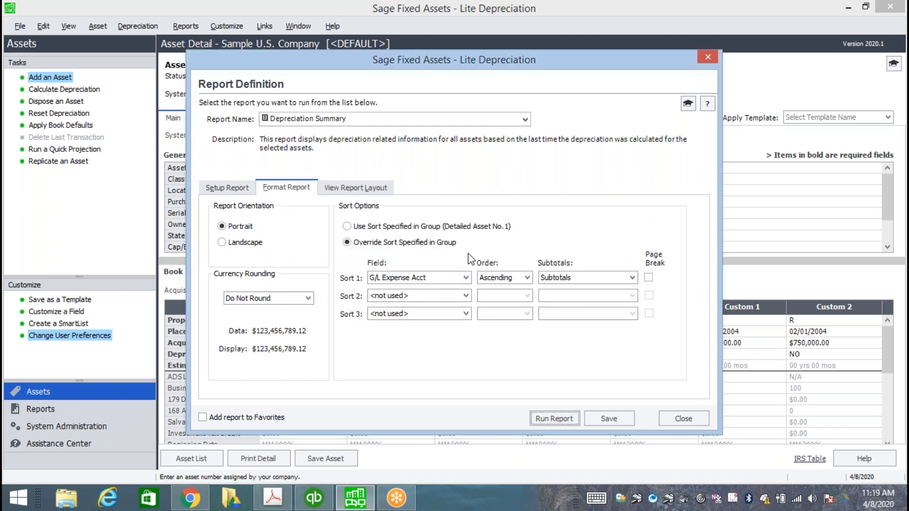
Switch the report definition to Net Book Value, saving the changes made to the Depreciation Summary definition
click(399, 120)
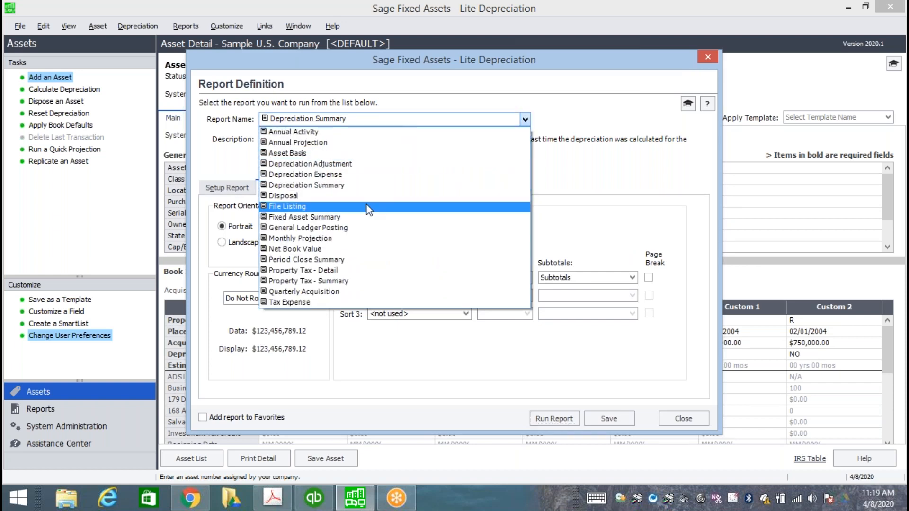
click(355, 249)
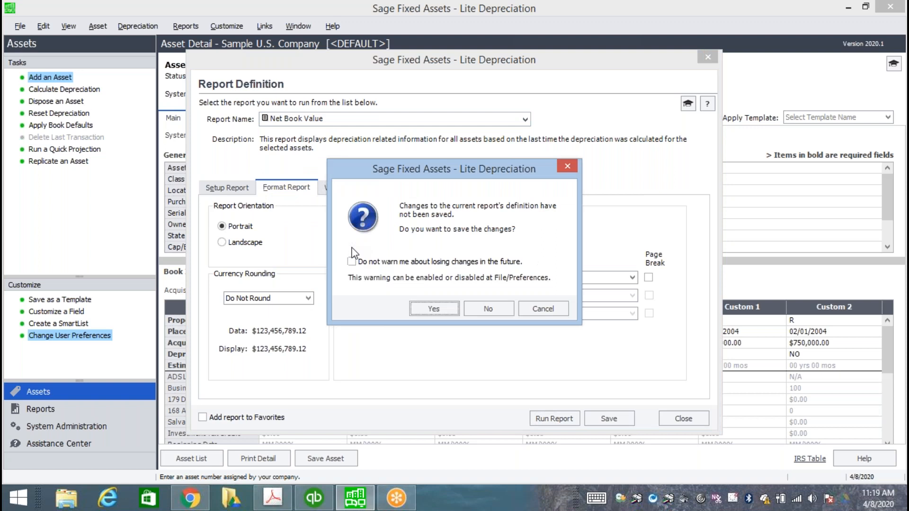
click(444, 307)
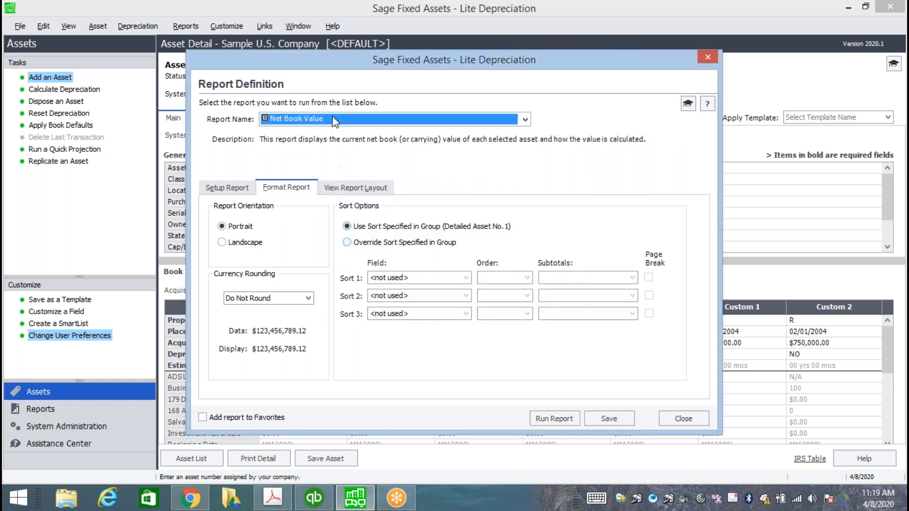
Override the Net Book Value report's group sort and set Acquisition Date as the second sort field
click(364, 243)
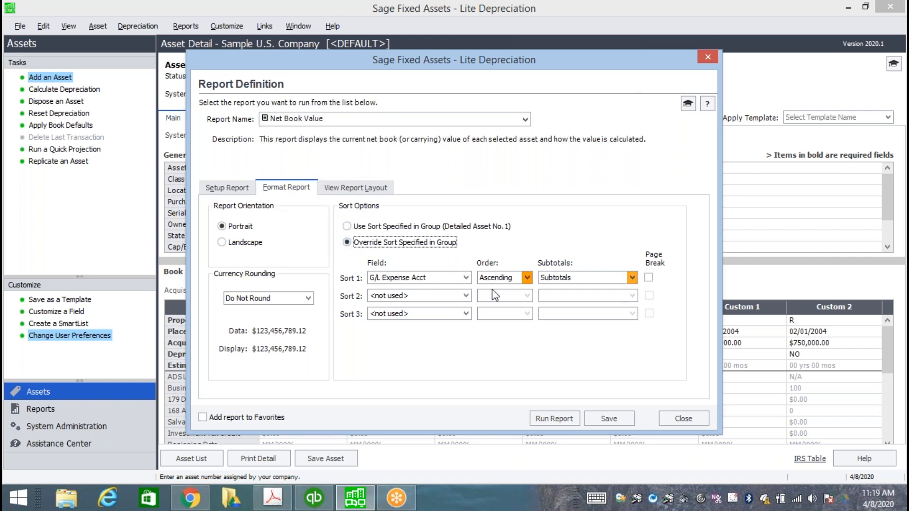
click(463, 294)
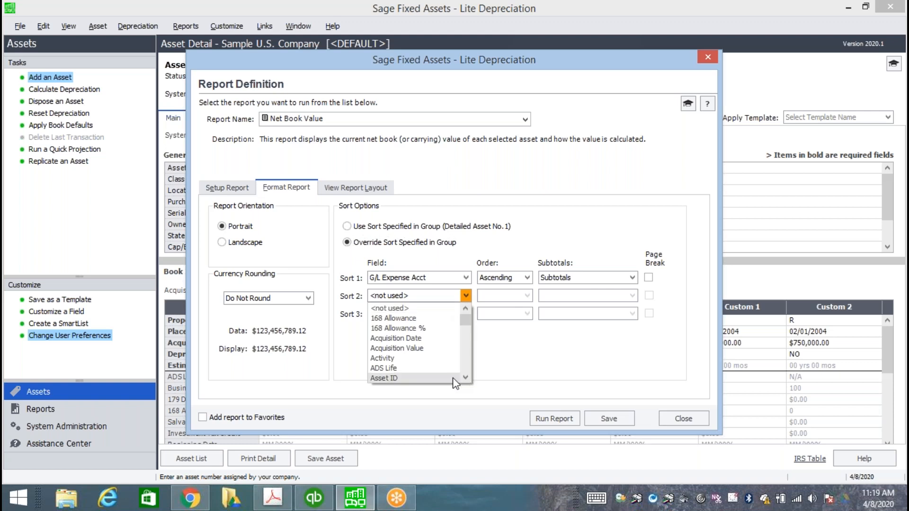
click(431, 336)
Run the Net Book Value report and examine its full page in a maximized preview
click(555, 417)
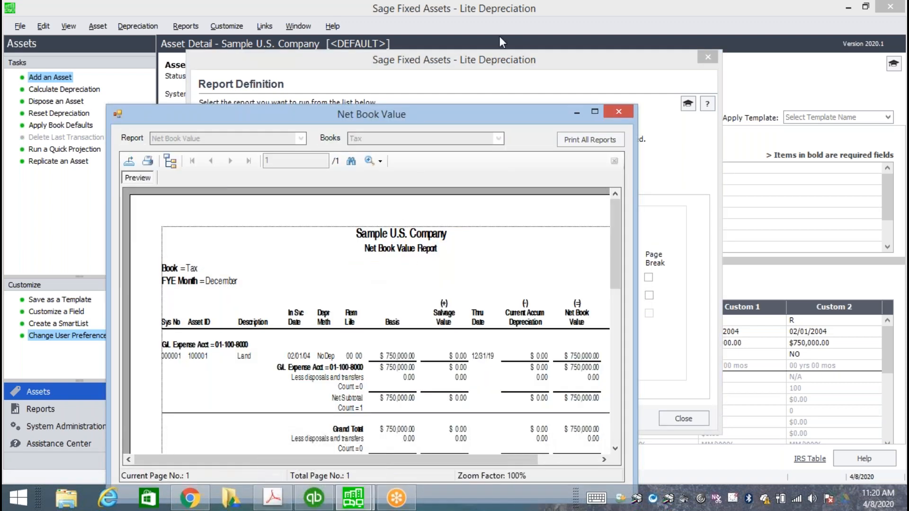
click(581, 23)
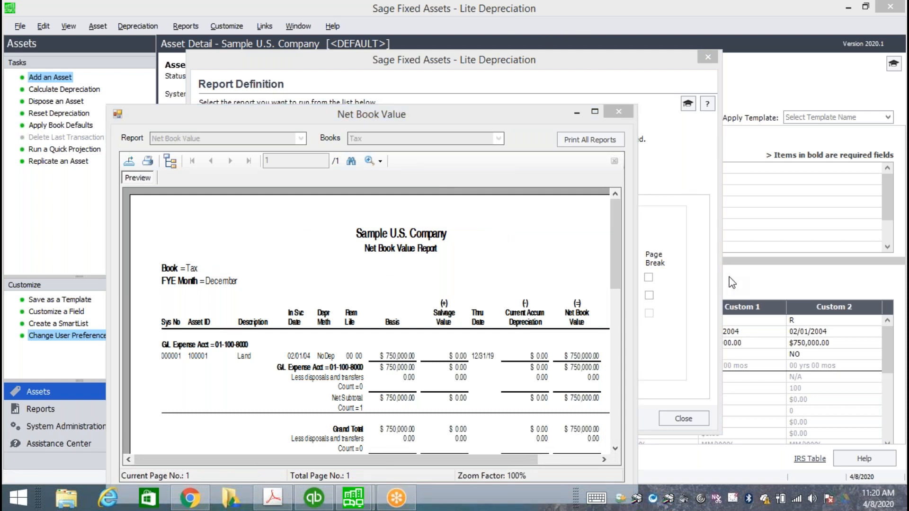
drag(438, 116, 442, 51)
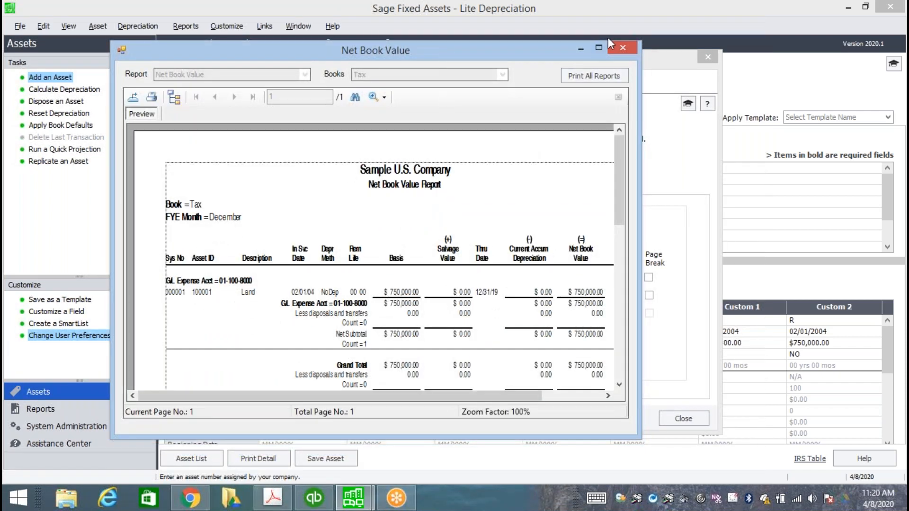
click(599, 48)
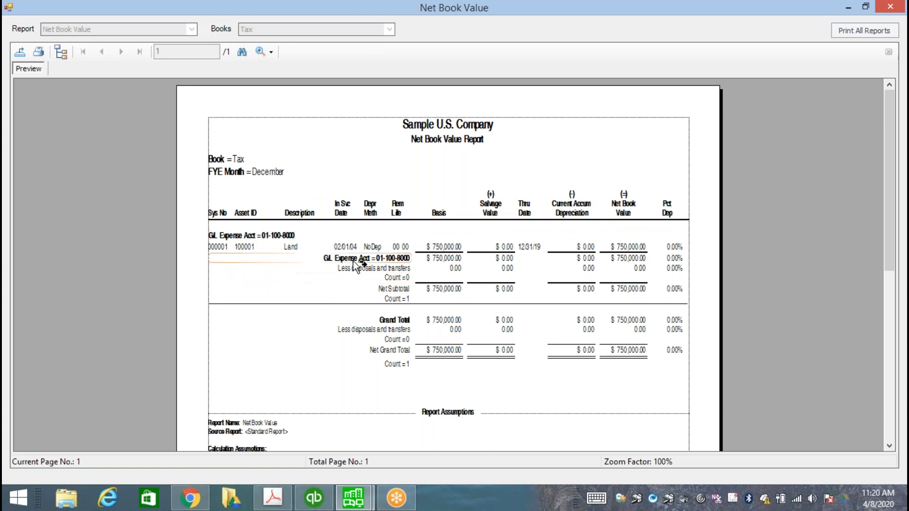
scroll(398, 350, down, 6)
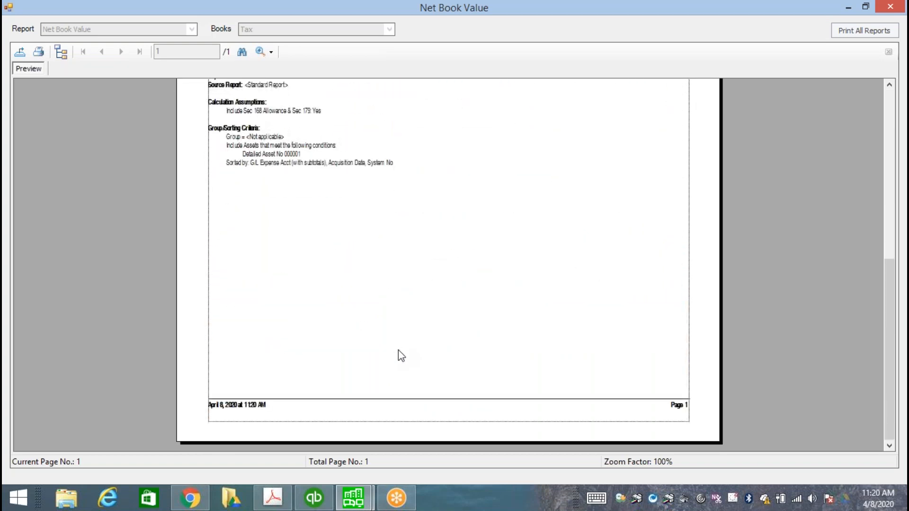
scroll(399, 350, up, 8)
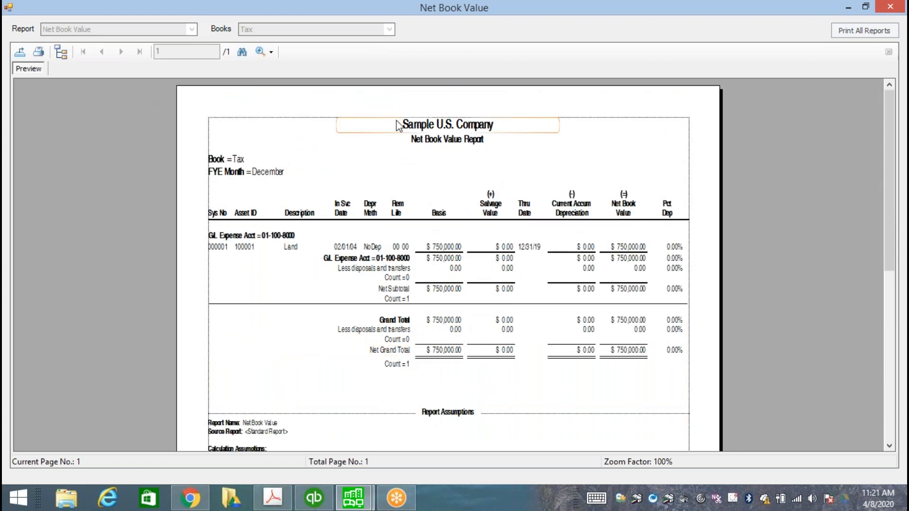
Check the file formats available for exporting the Net Book Value report and close the export without saving
click(20, 53)
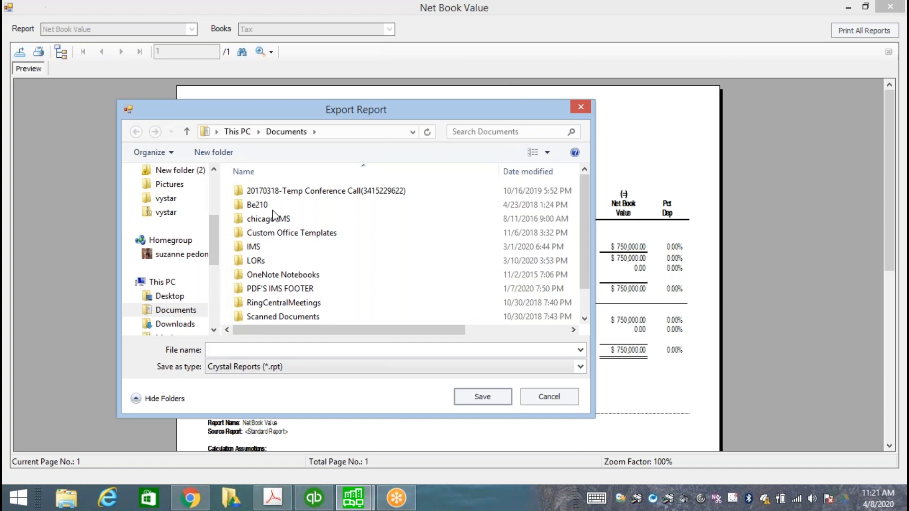
click(580, 367)
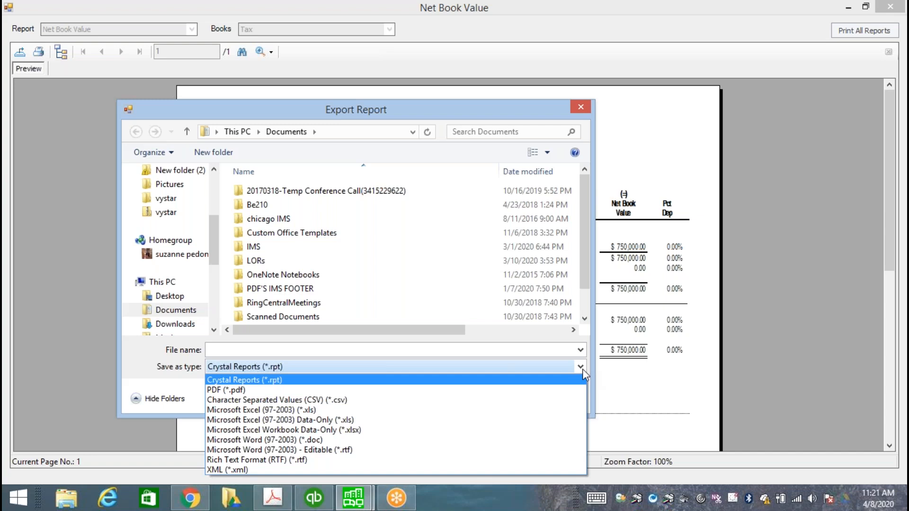
click(624, 97)
click(580, 107)
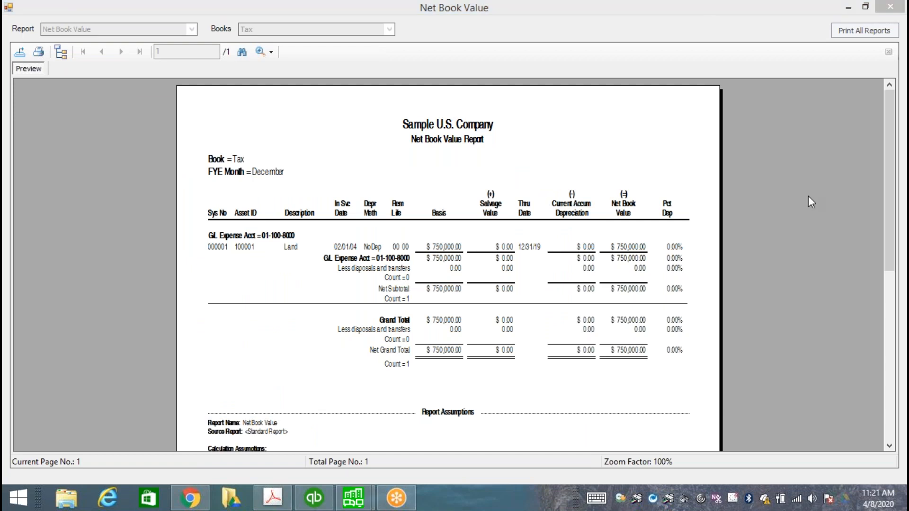
Close the Net Book Value preview and look through the list of other available reports, keeping the current selection
click(890, 6)
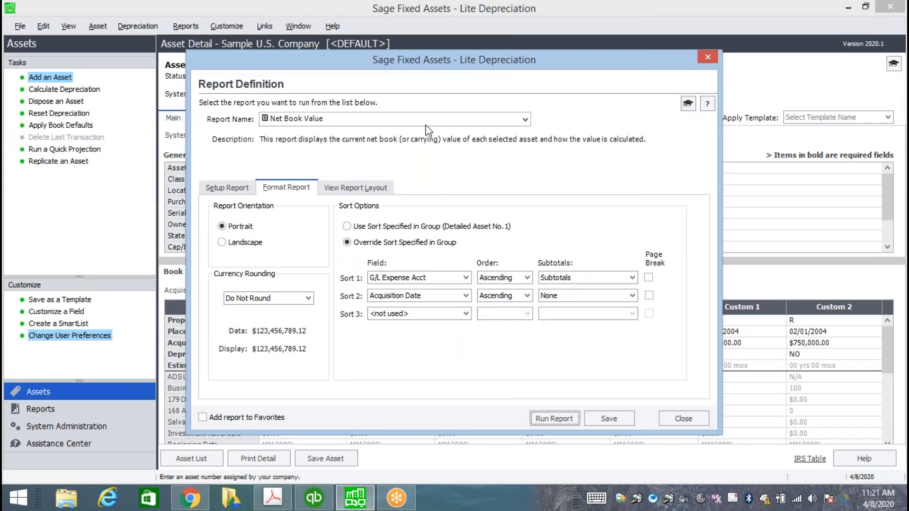
click(524, 120)
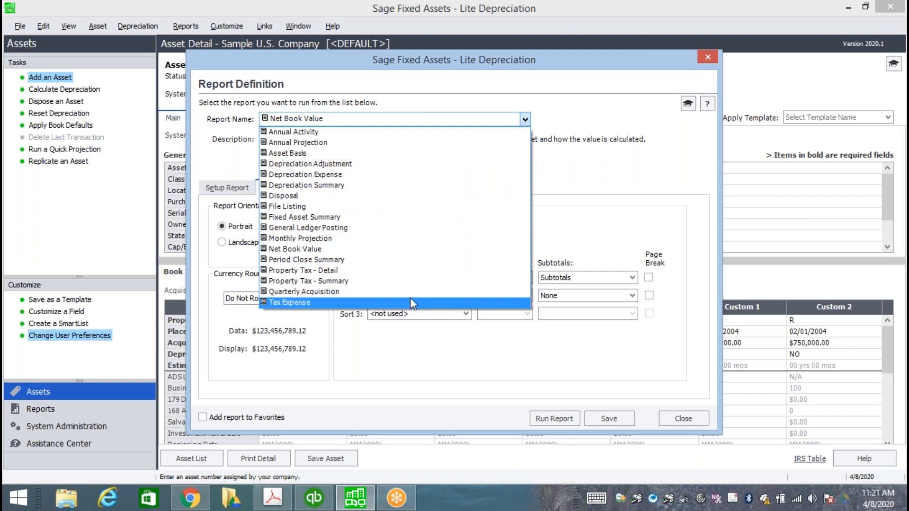
key(Escape)
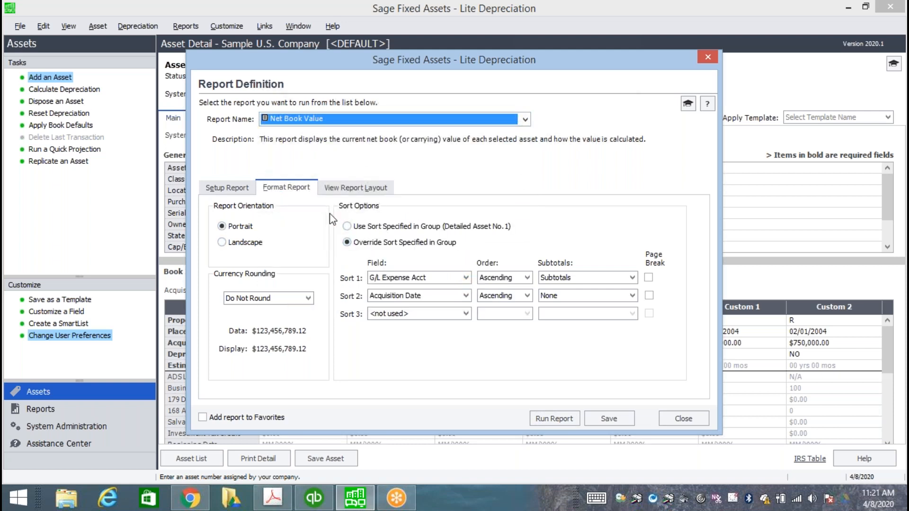
Add the Net Book Value report to the favorites, save its definition and close the report setup
click(206, 419)
click(613, 415)
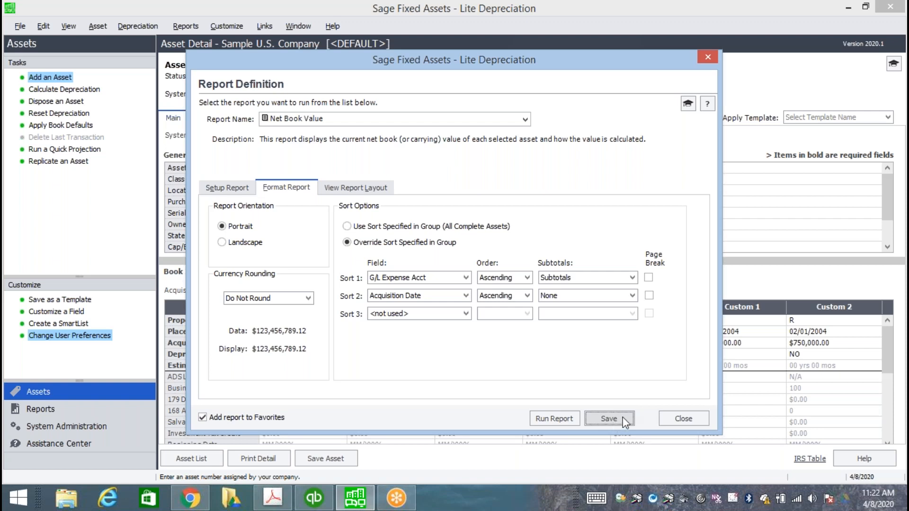
click(694, 416)
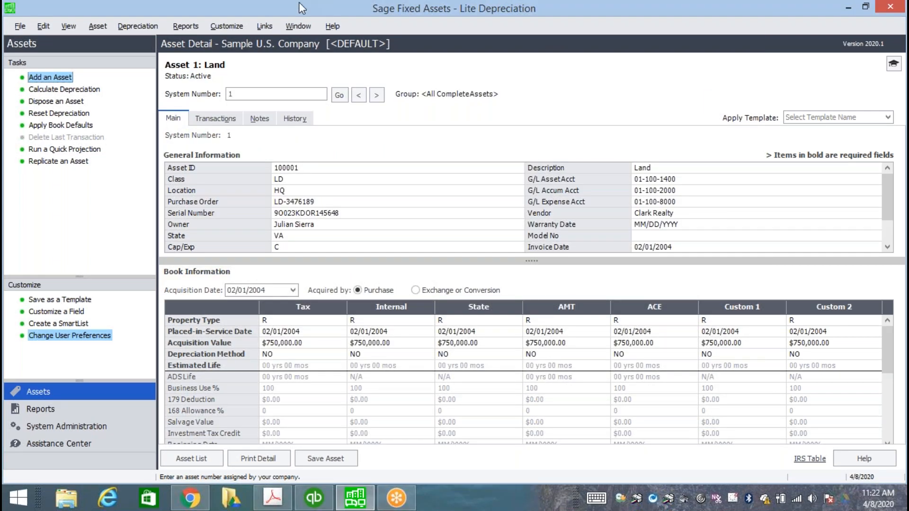
Check the favorite reports offered among the report commands and look over the customization commands
click(195, 26)
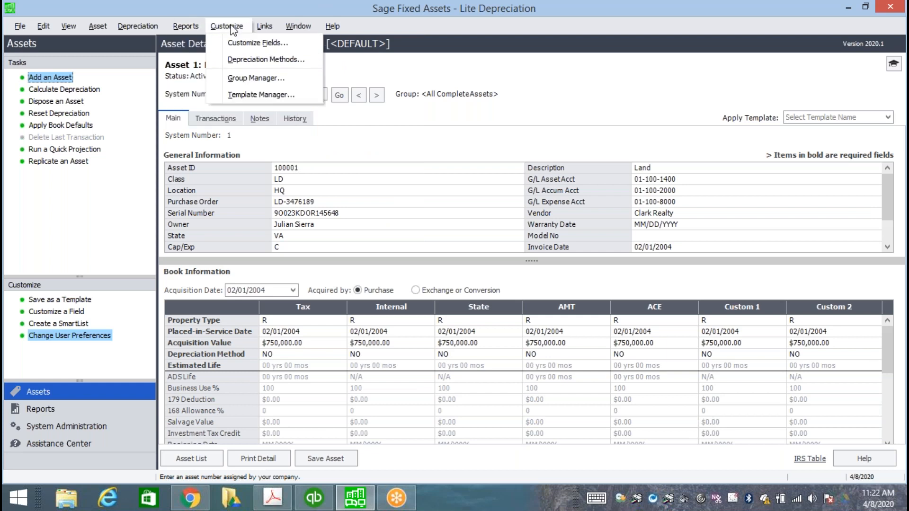
mouse_move(199, 45)
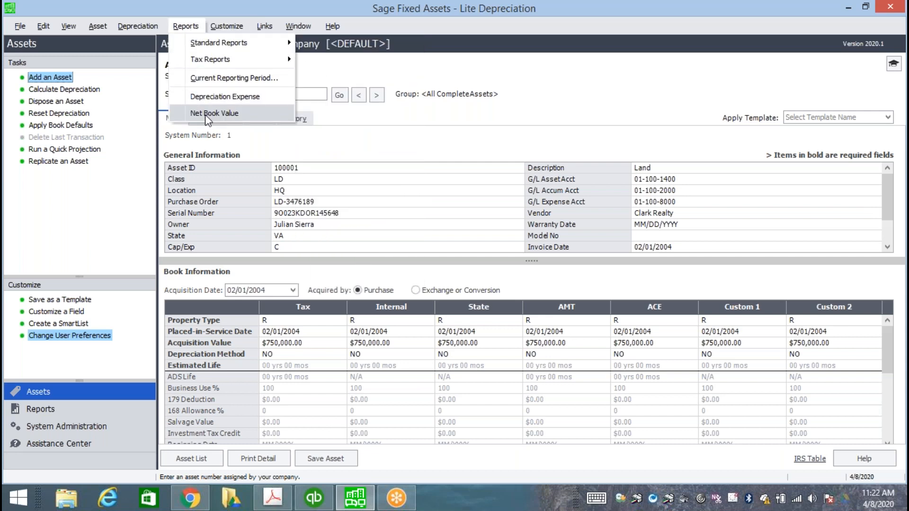
mouse_move(226, 29)
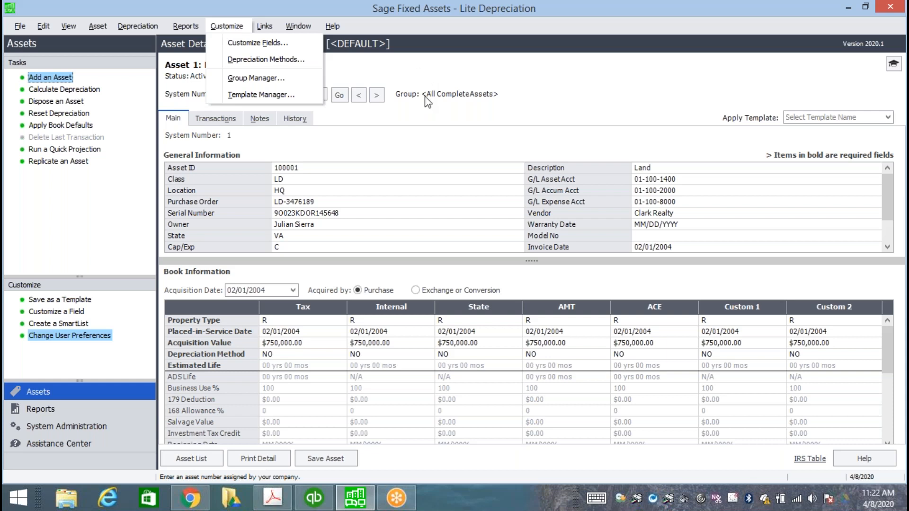
click(434, 117)
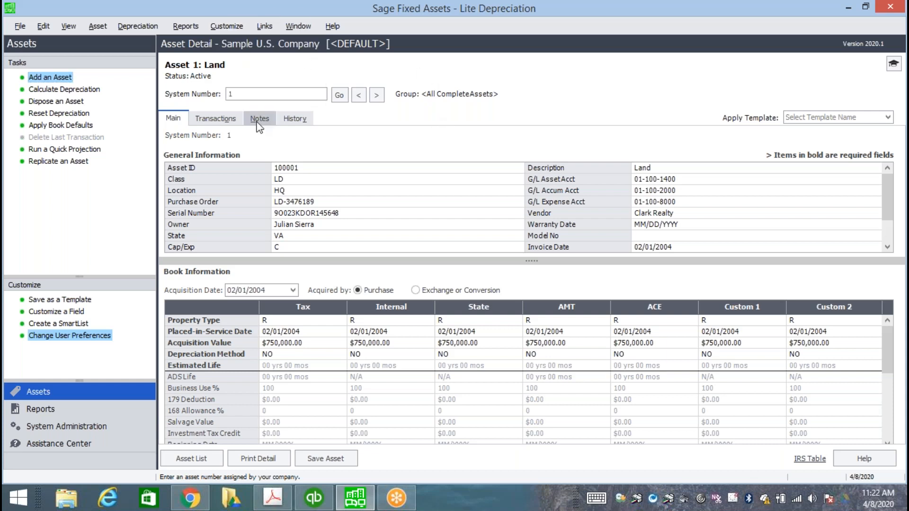
Open the full asset list and look through its available asset groups and the customization commands, keeping the current group
click(192, 458)
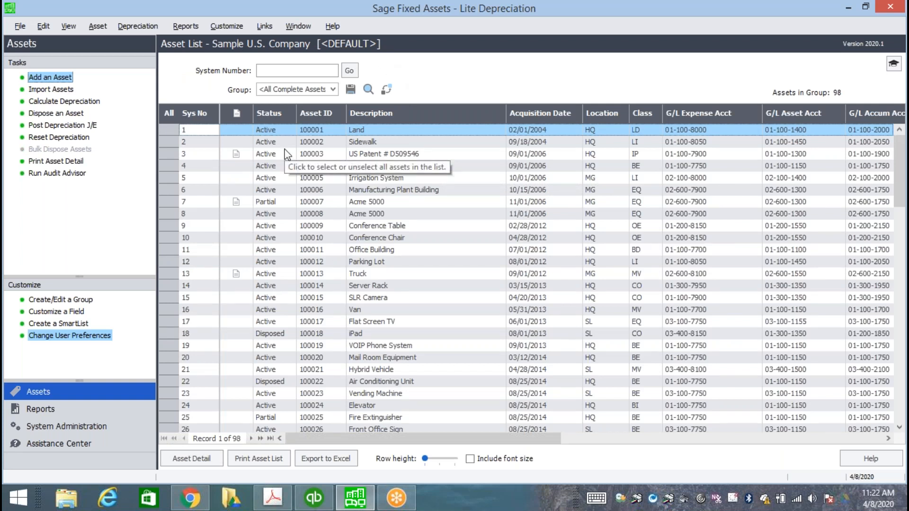
click(334, 90)
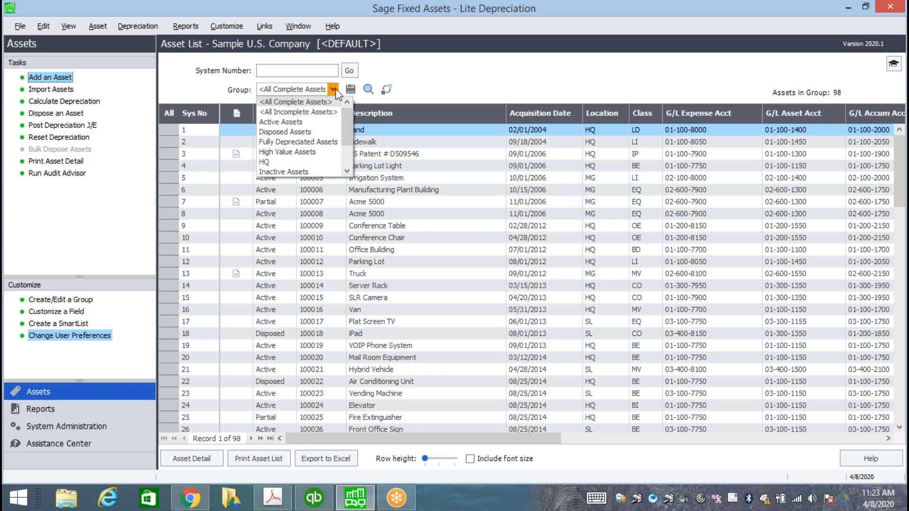
click(401, 84)
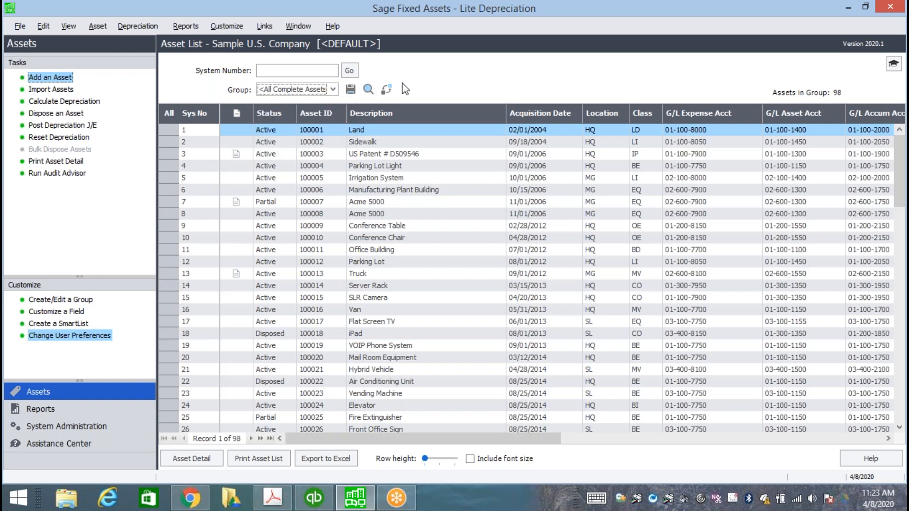
click(239, 26)
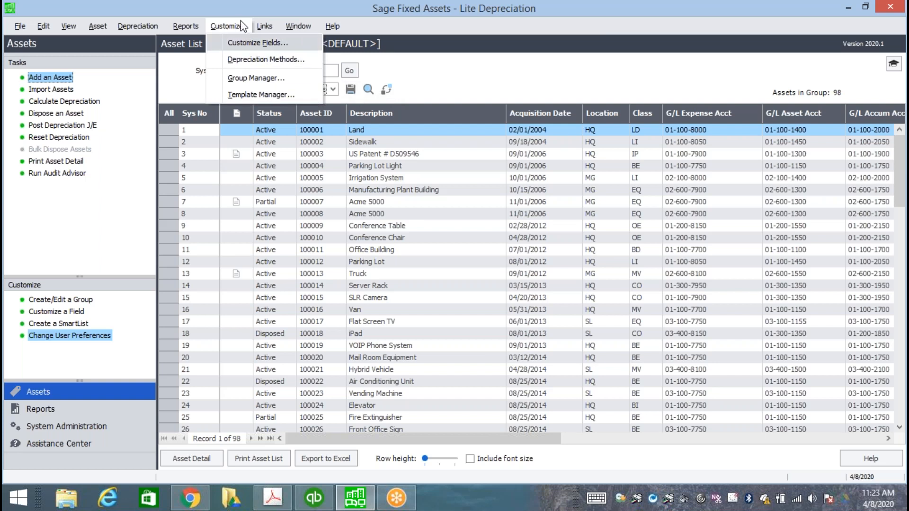
click(402, 83)
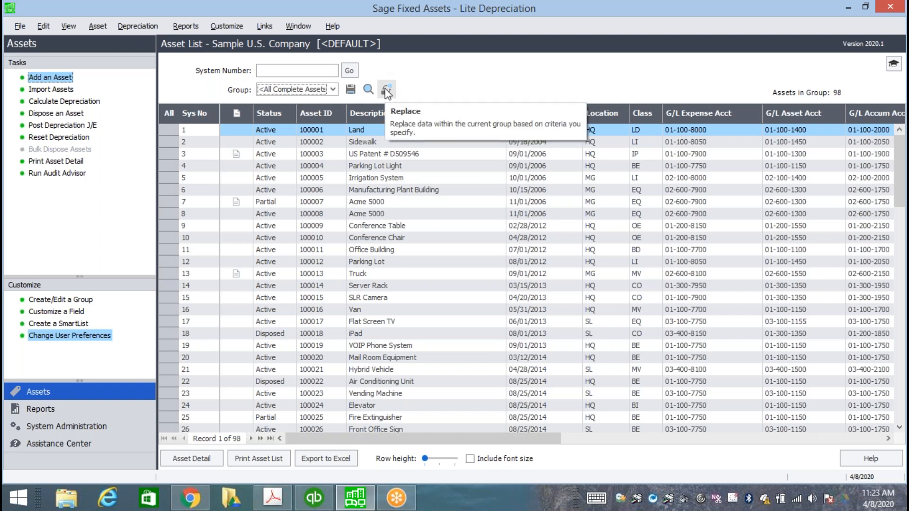
Open Group Manager, dismiss the feature tip and add a new group named "Training by" followed by the trainer's name
click(225, 26)
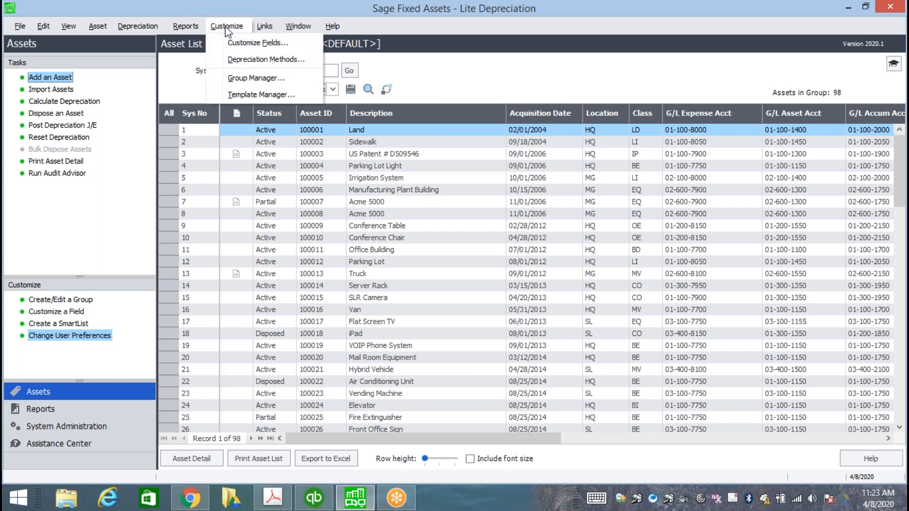
click(238, 78)
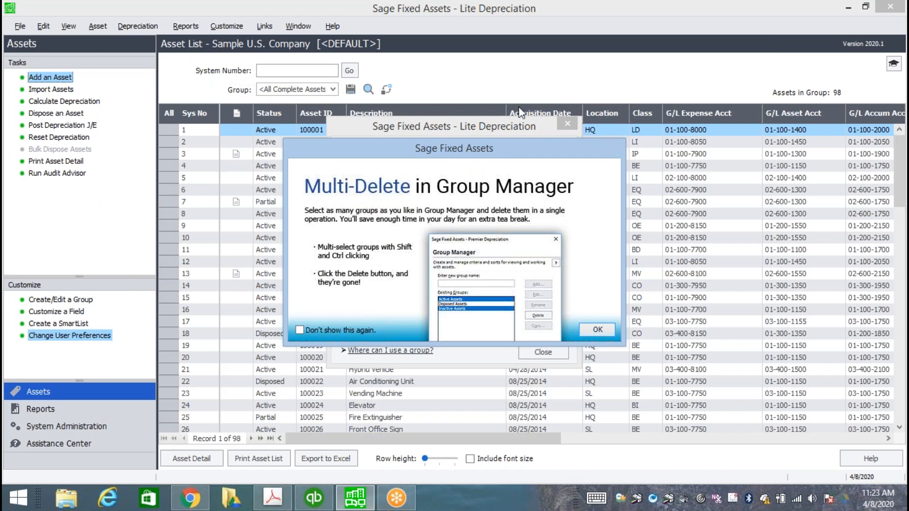
click(589, 334)
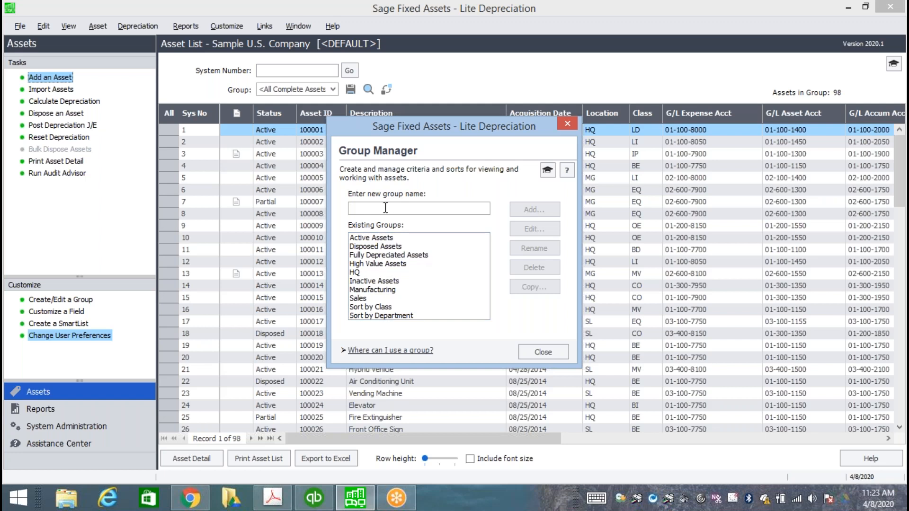
text(Training)
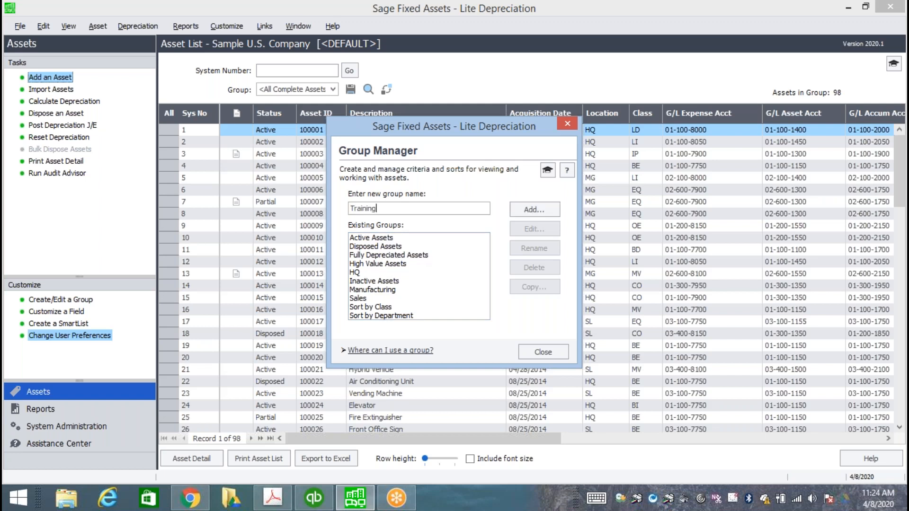
text( by Zan)
click(535, 209)
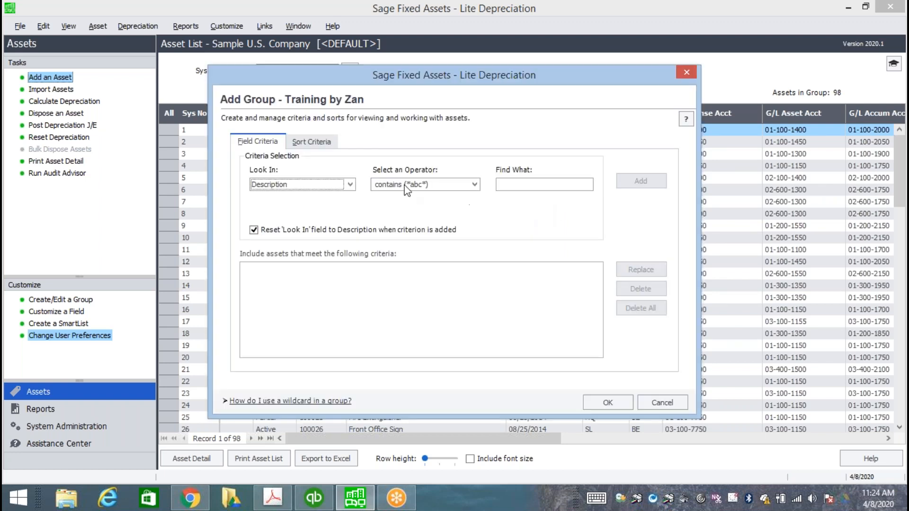
Add a group criterion requiring the Tax book Acquisition Value to be greater than $1,000.00
click(350, 184)
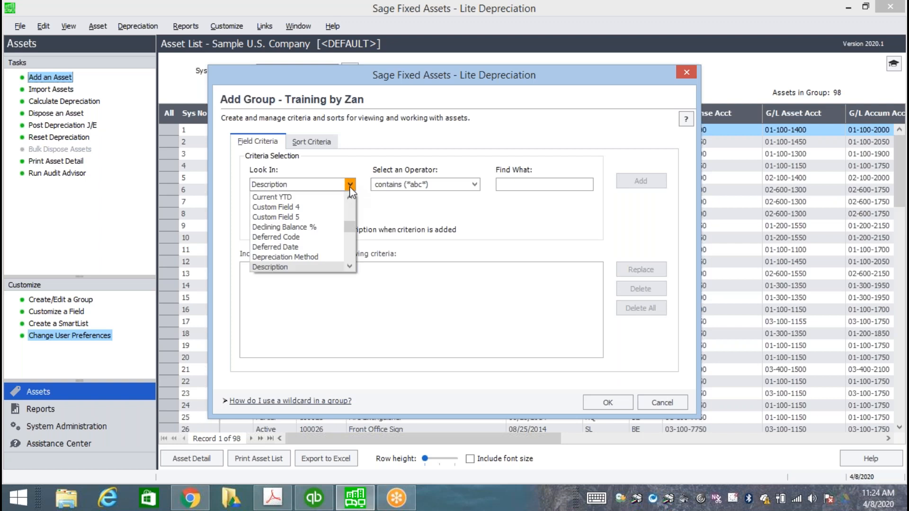
drag(352, 227, 352, 201)
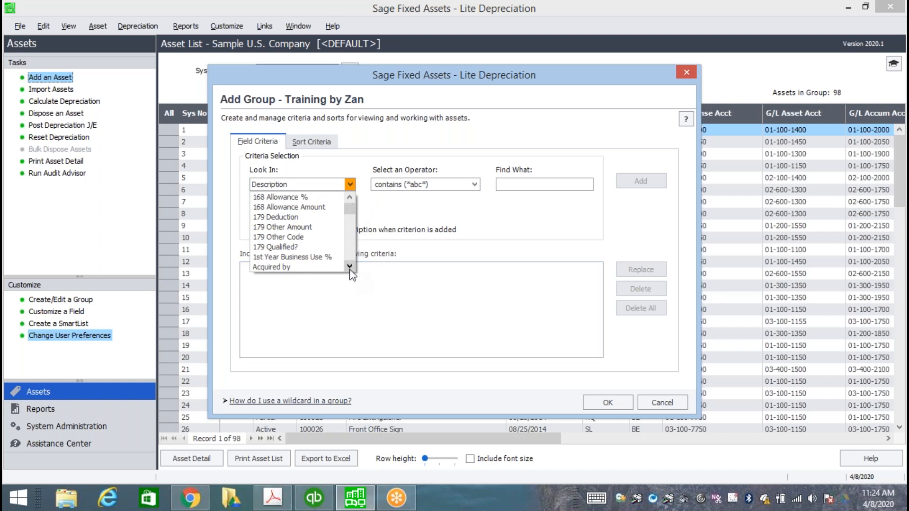
drag(350, 210, 349, 214)
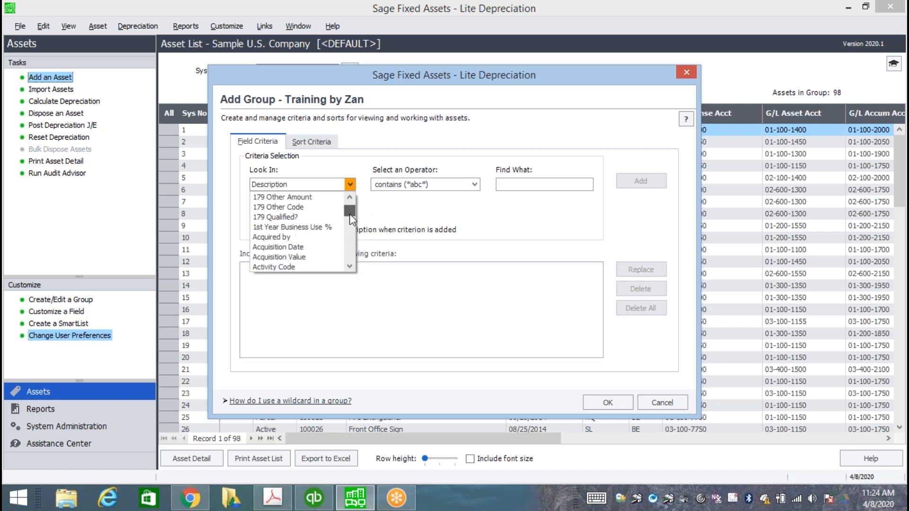
click(308, 256)
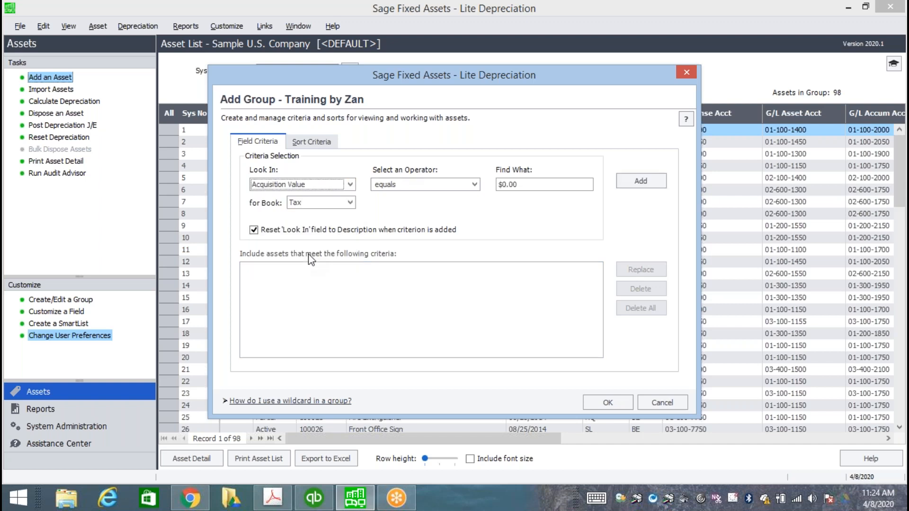
click(474, 184)
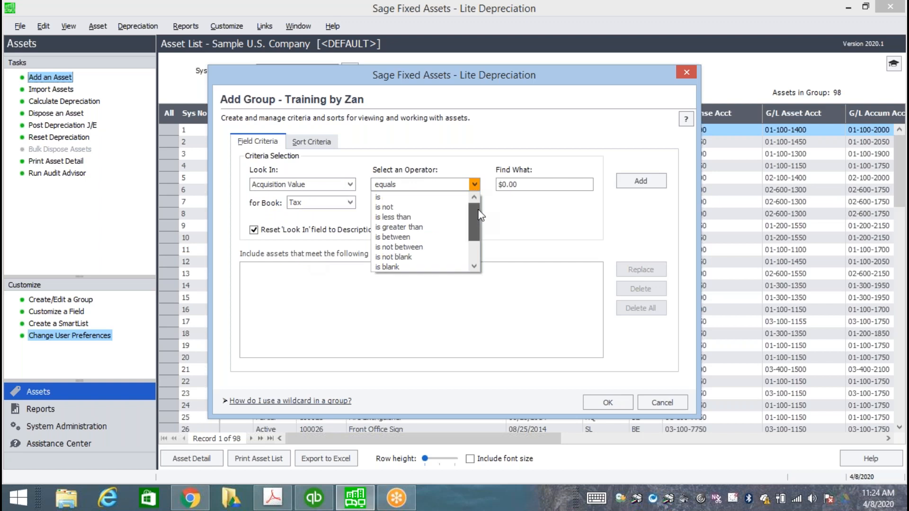
scroll(459, 211, up, 1)
click(441, 227)
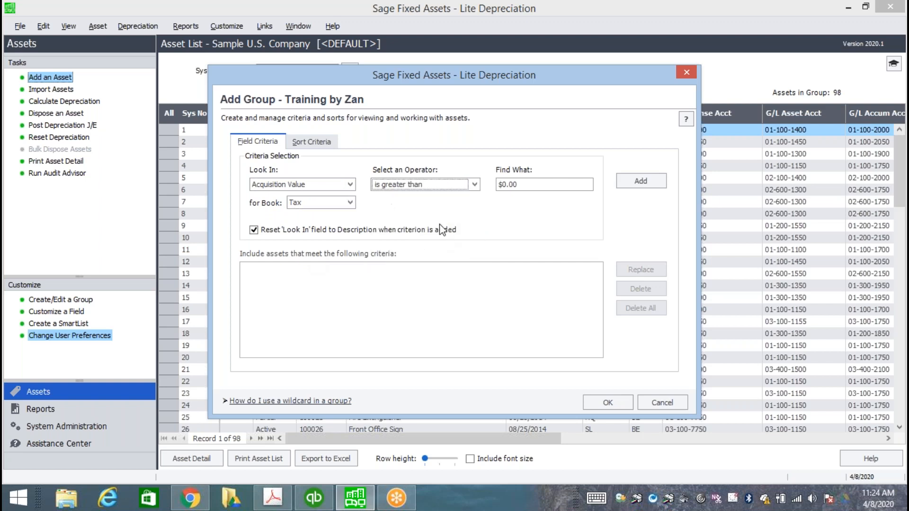
click(543, 184)
text(1,000)
click(642, 181)
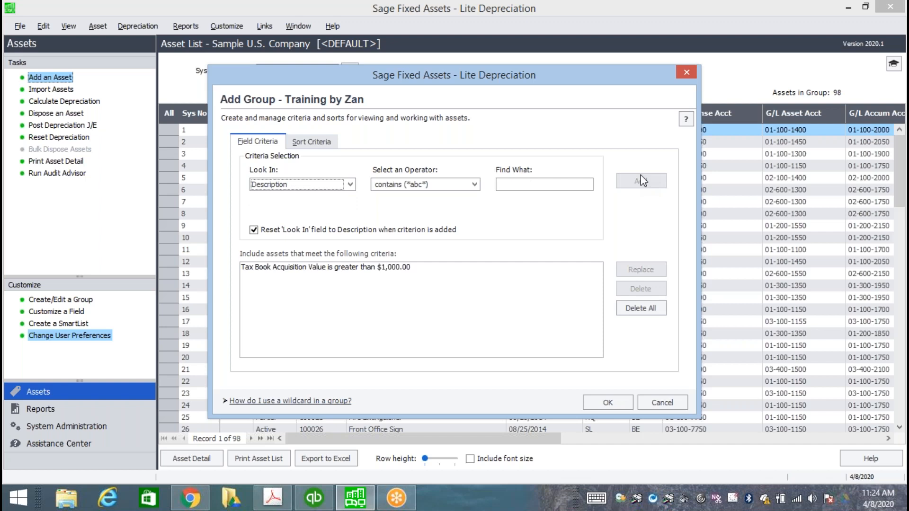
click(350, 184)
drag(351, 225, 348, 246)
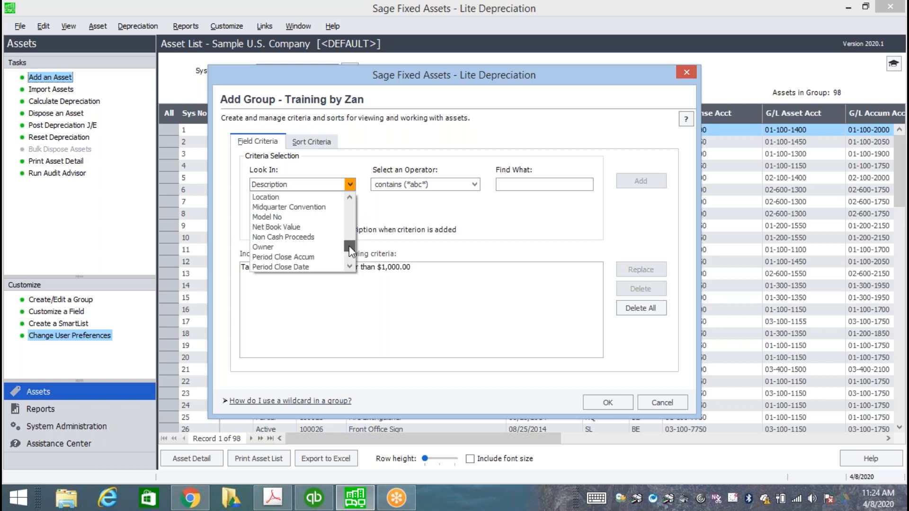
click(310, 229)
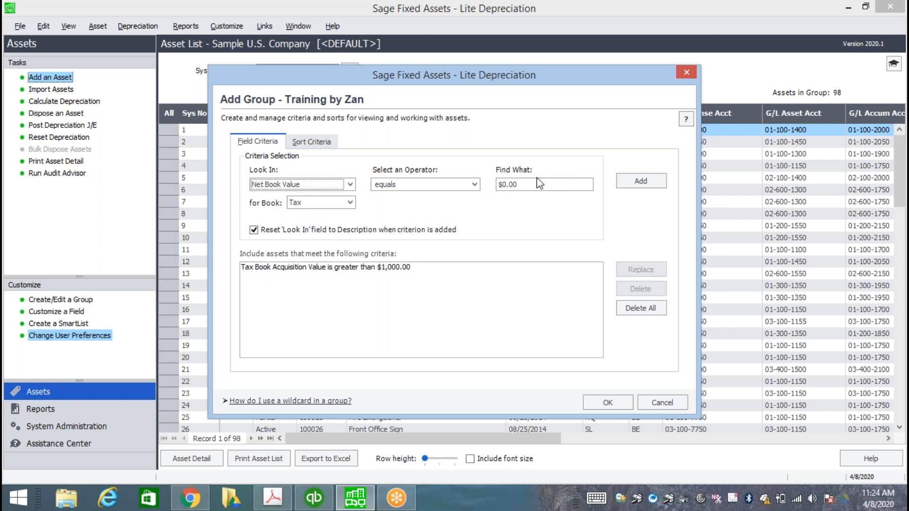
drag(522, 184, 500, 184)
text(1000.0)
click(388, 271)
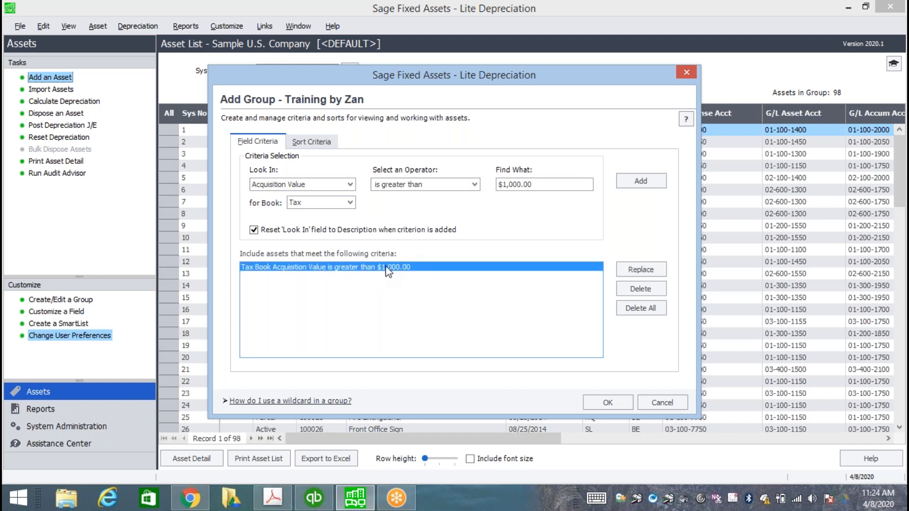
click(635, 268)
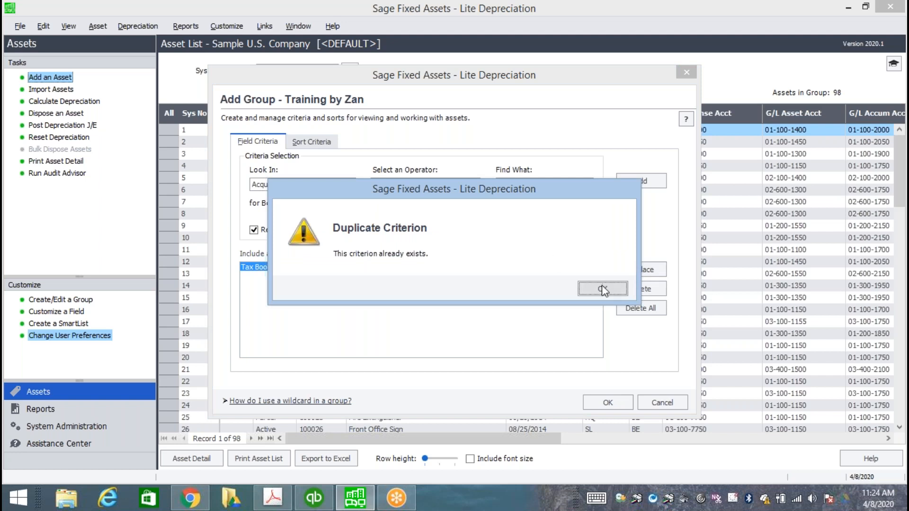
click(602, 286)
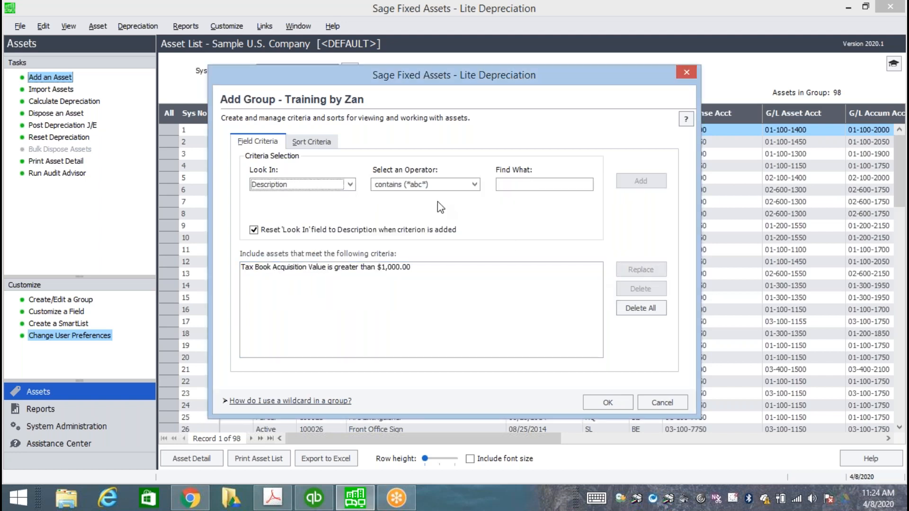
Add a criterion requiring the Tax book Net Book Value to be greater than $5,000.00 and delete the Acquisition Value criterion
click(349, 185)
click(353, 242)
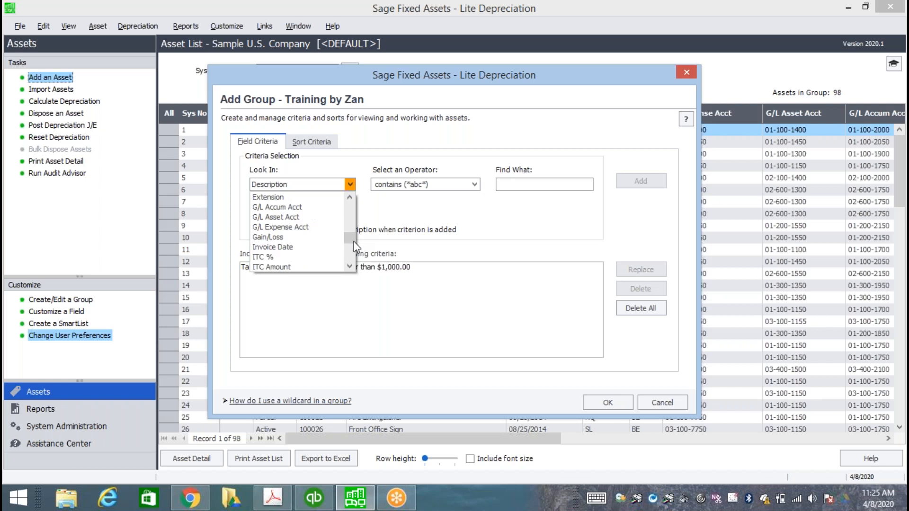
drag(354, 242, 354, 260)
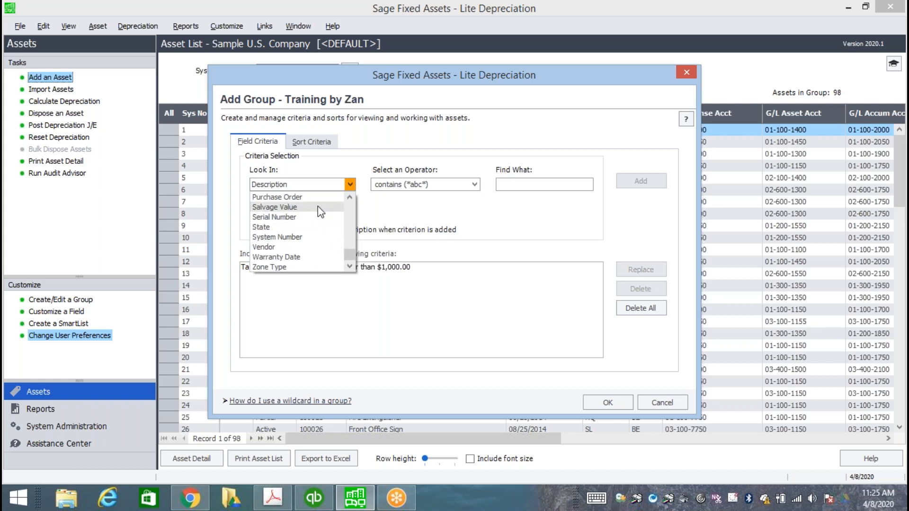
click(350, 198)
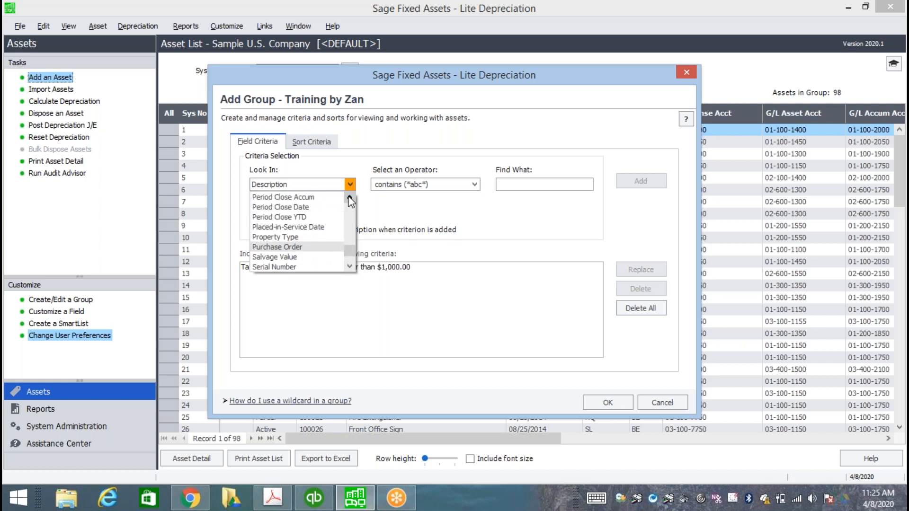
click(351, 199)
click(306, 226)
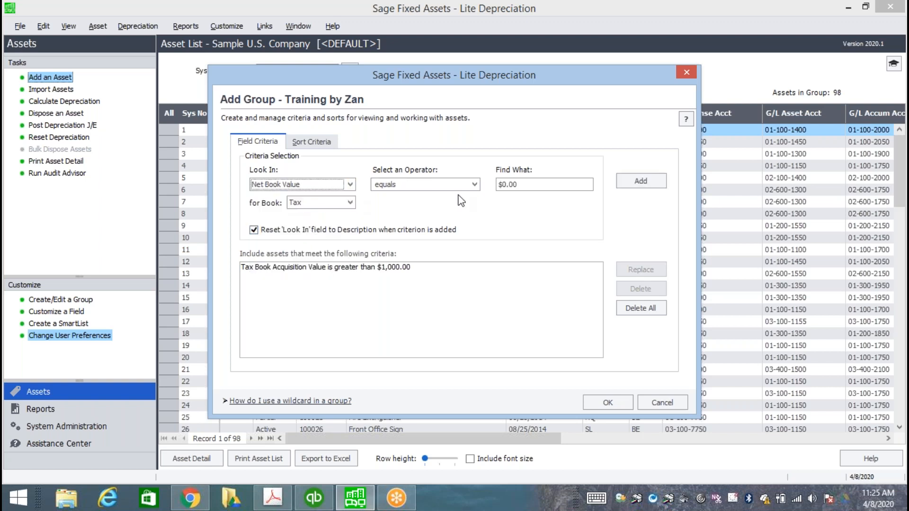
drag(532, 185, 502, 188)
text(1,000.00)
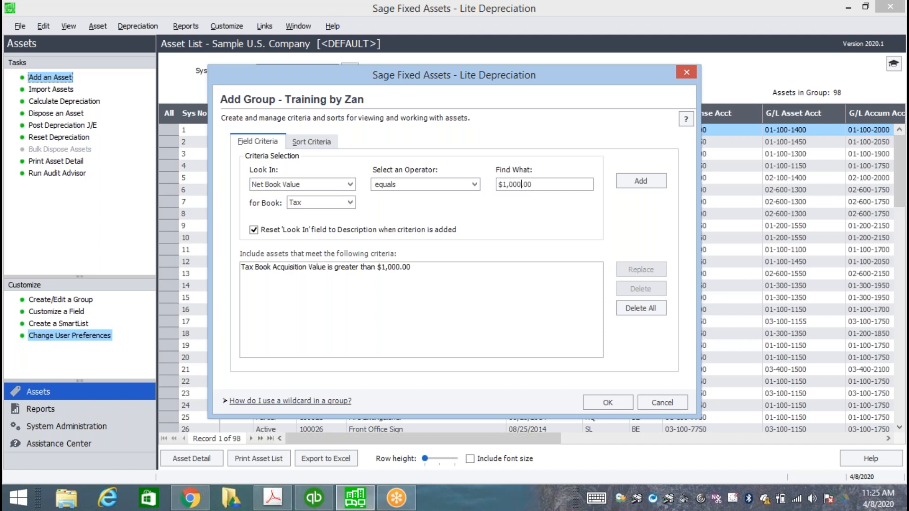
click(474, 184)
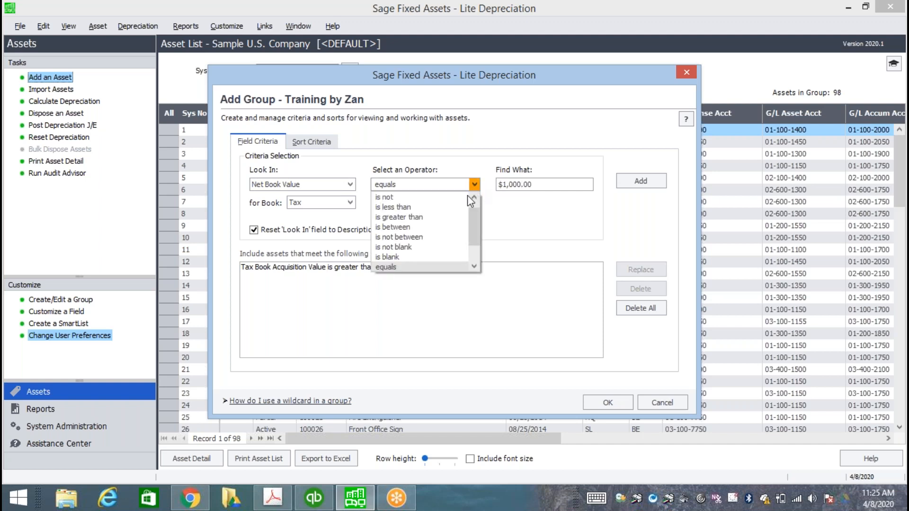
click(451, 226)
click(531, 187)
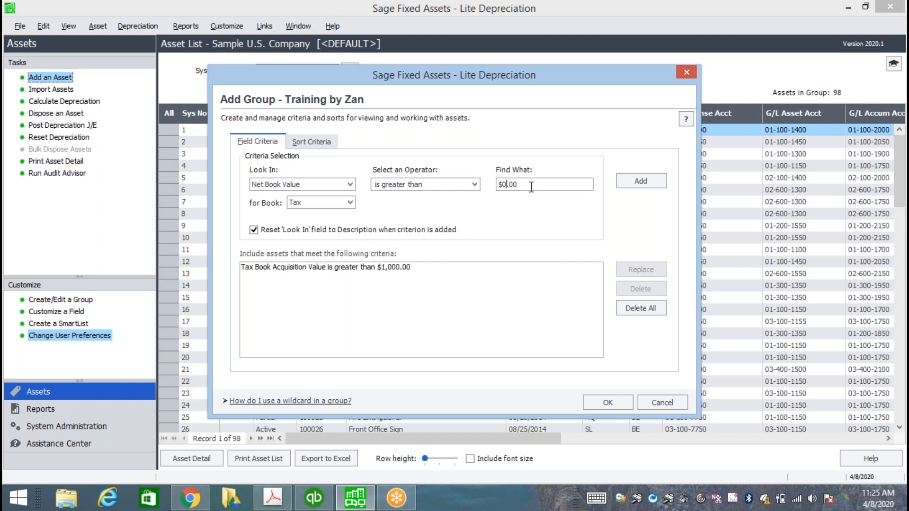
text(5000.)
click(642, 181)
click(320, 269)
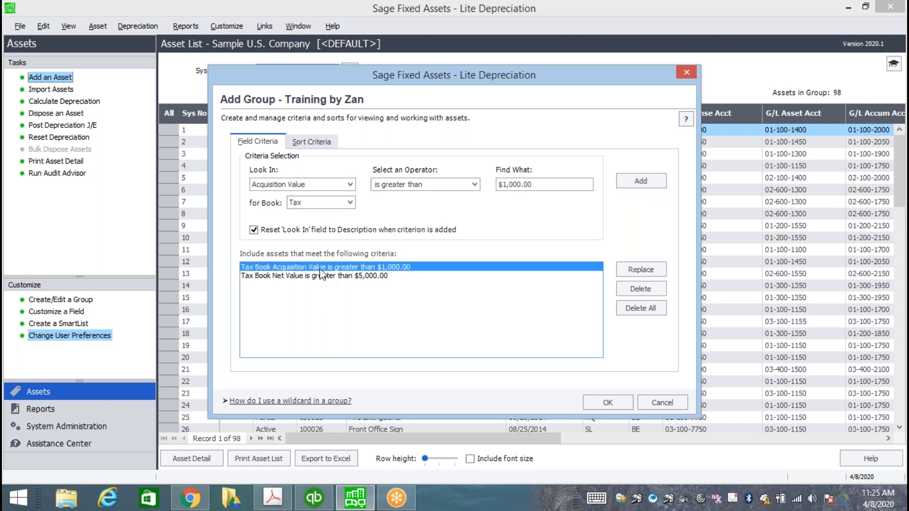
click(634, 290)
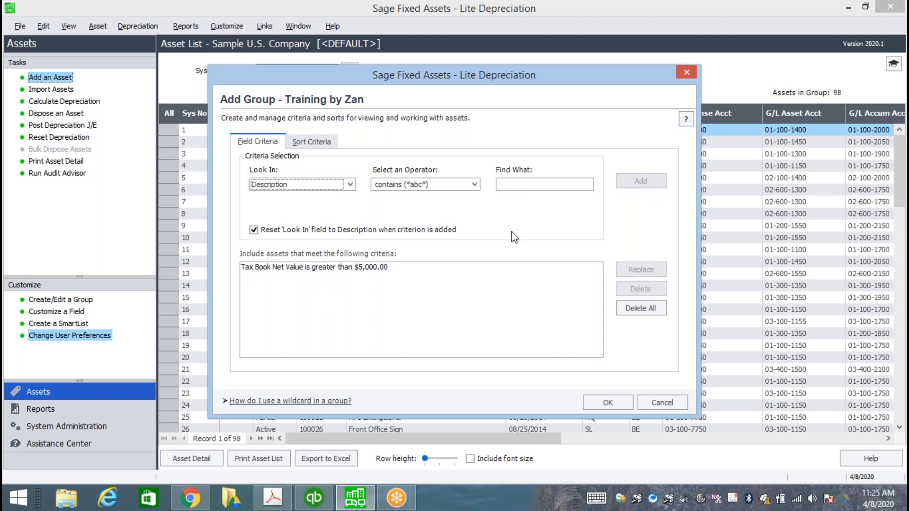
Add a sort by Acquisition Date in ascending order without subtotals and save the new training group
click(312, 145)
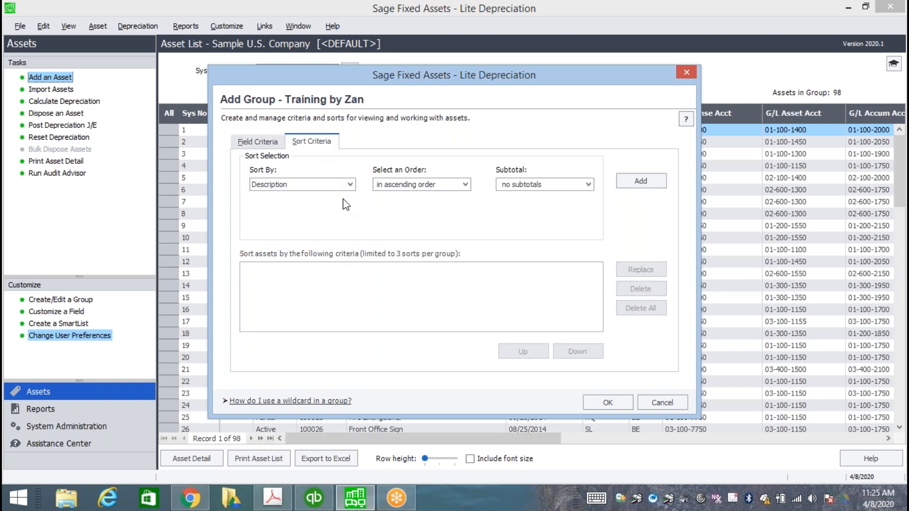
click(350, 185)
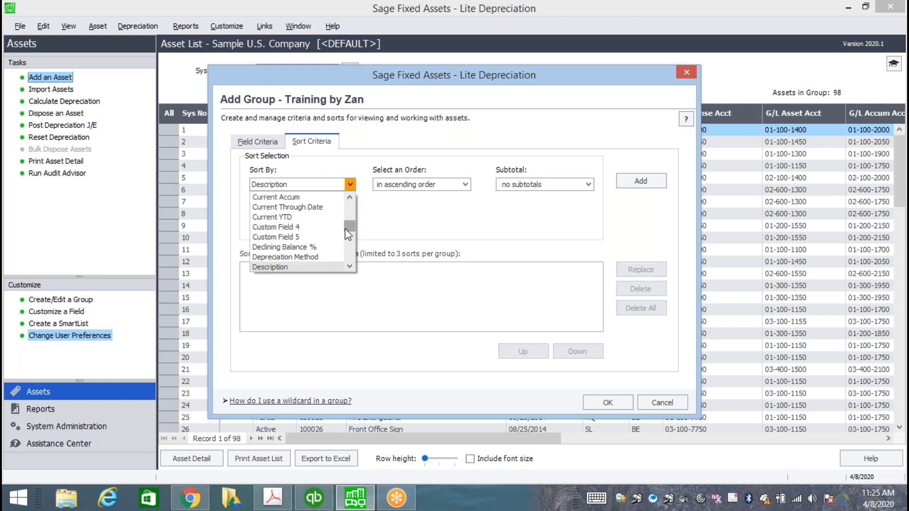
drag(349, 226, 351, 211)
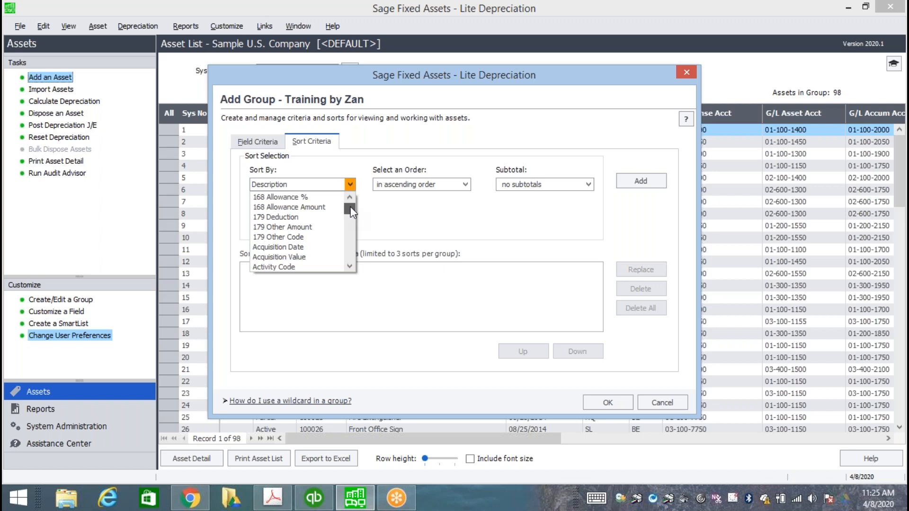
click(321, 247)
click(645, 179)
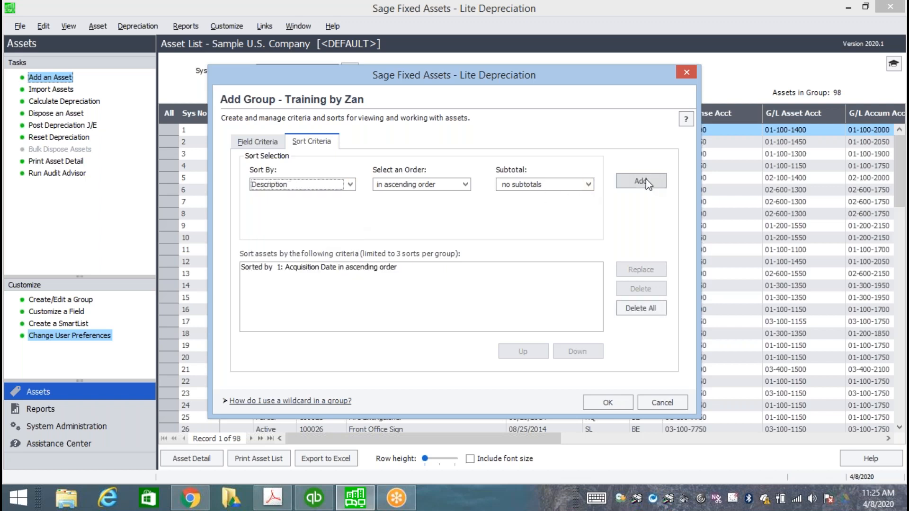
click(607, 403)
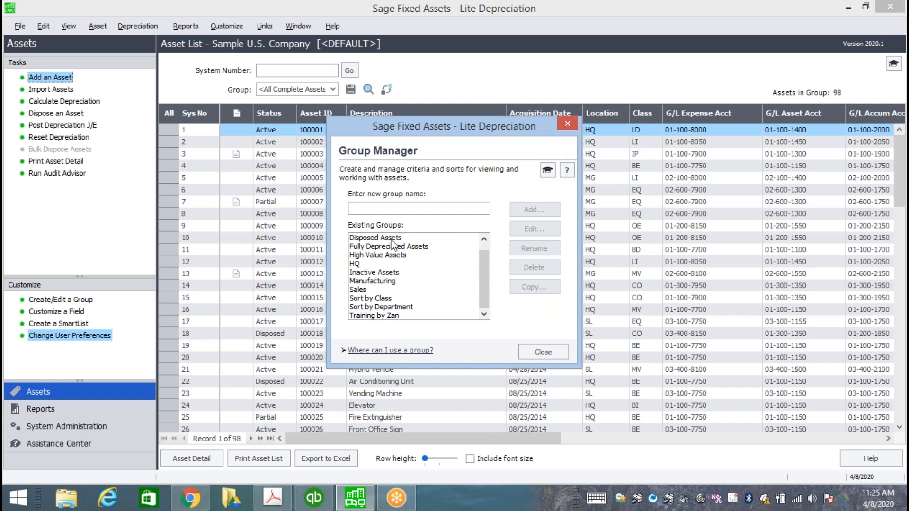
Delete the Sales group from the existing groups, confirming the deletion, and close Group Manager
scroll(392, 297, up, 1)
click(392, 297)
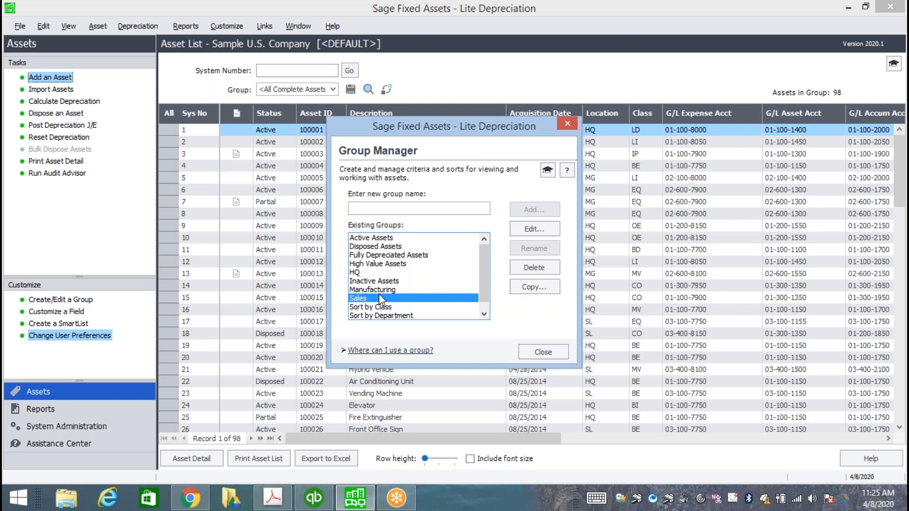
click(523, 269)
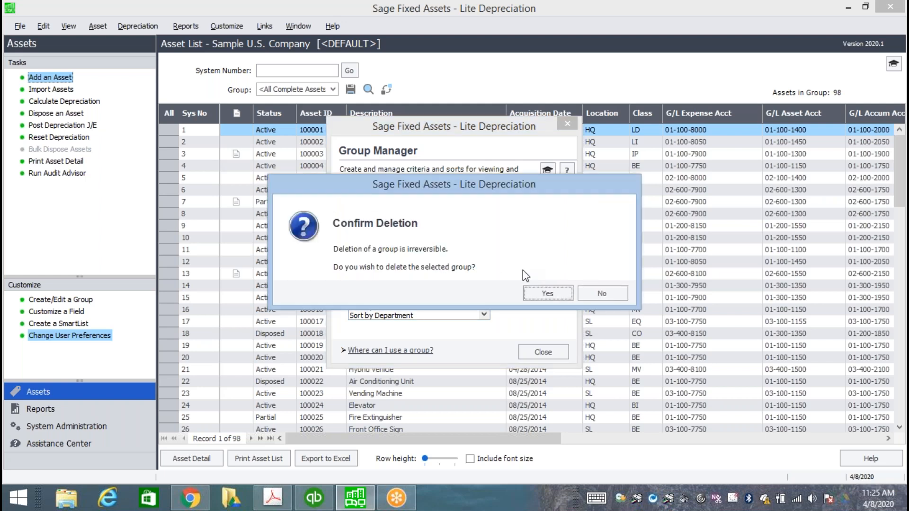
click(541, 293)
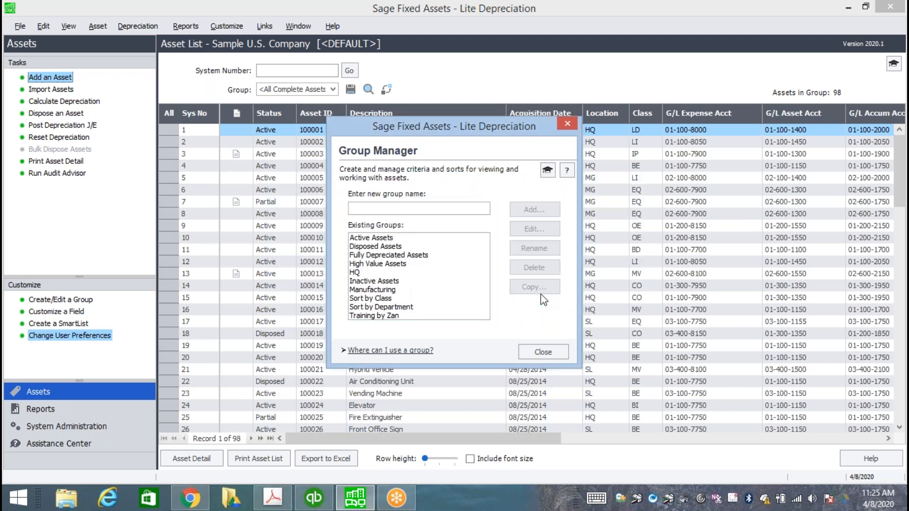
click(569, 122)
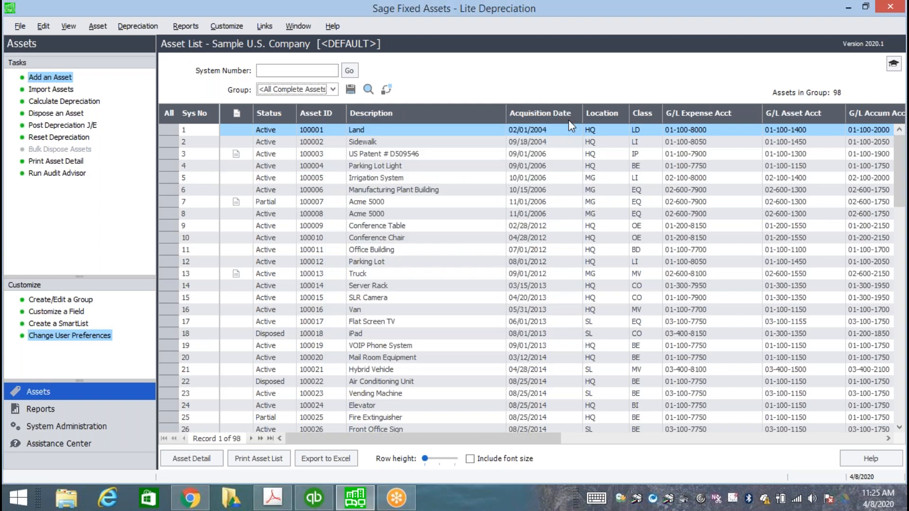
Review the customizable attributes of Custom Date 1, Custom Field 2, Location and Owner, including Owner's SmartList, and close without changes
click(223, 26)
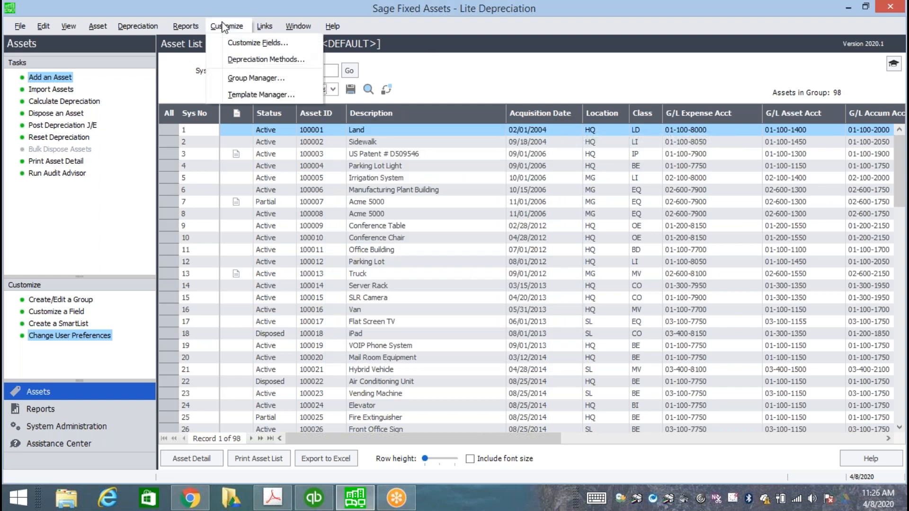
click(239, 41)
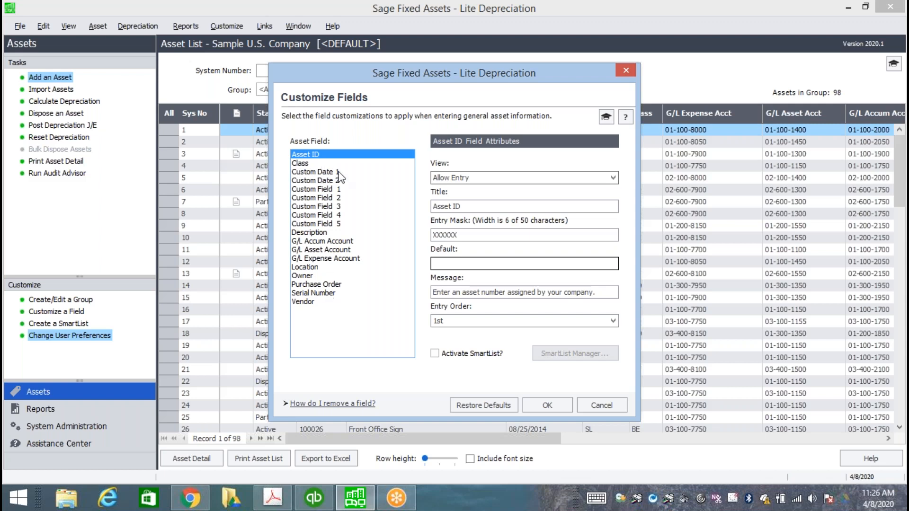
click(338, 172)
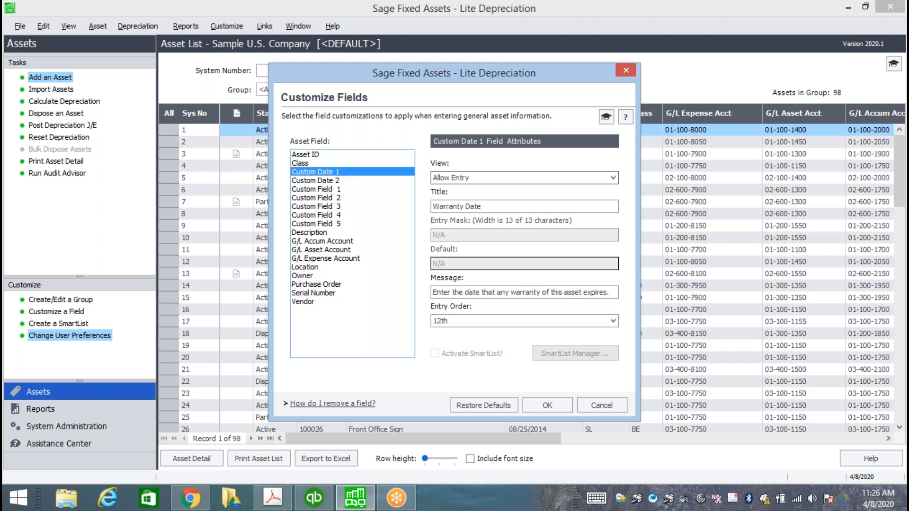
click(337, 198)
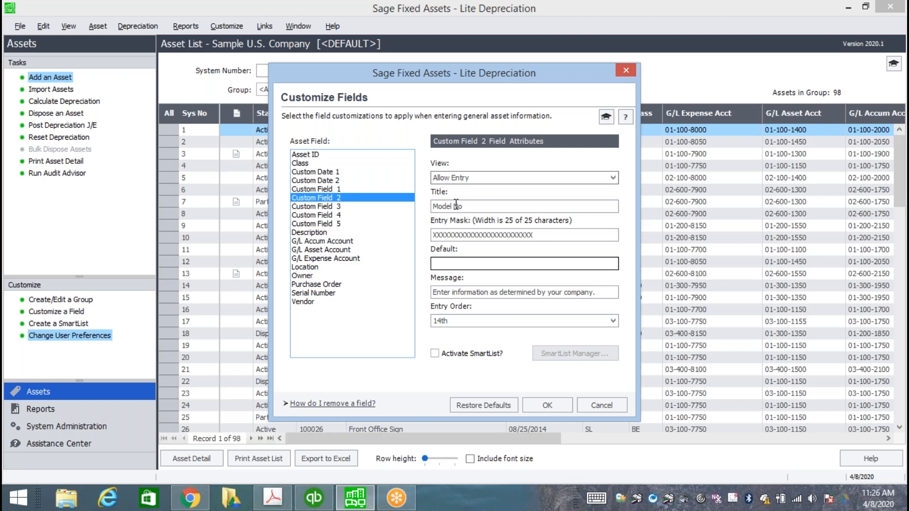
click(324, 267)
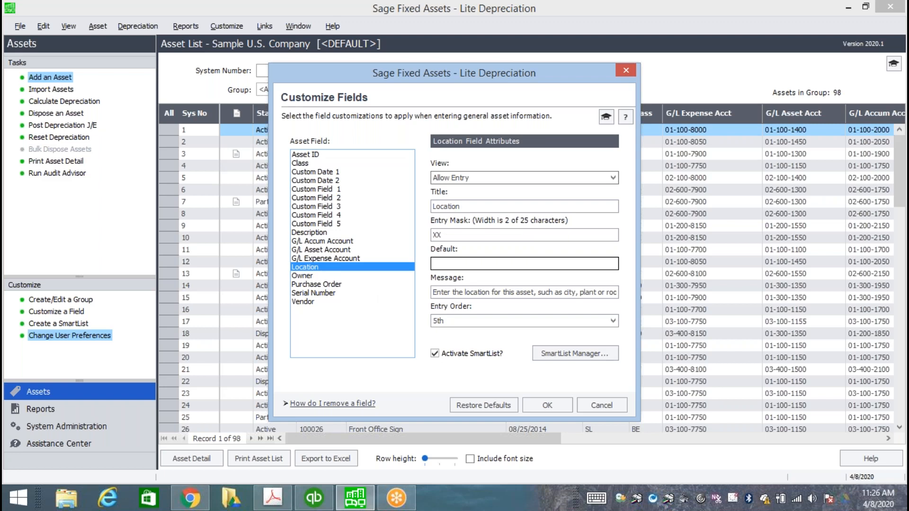
click(312, 275)
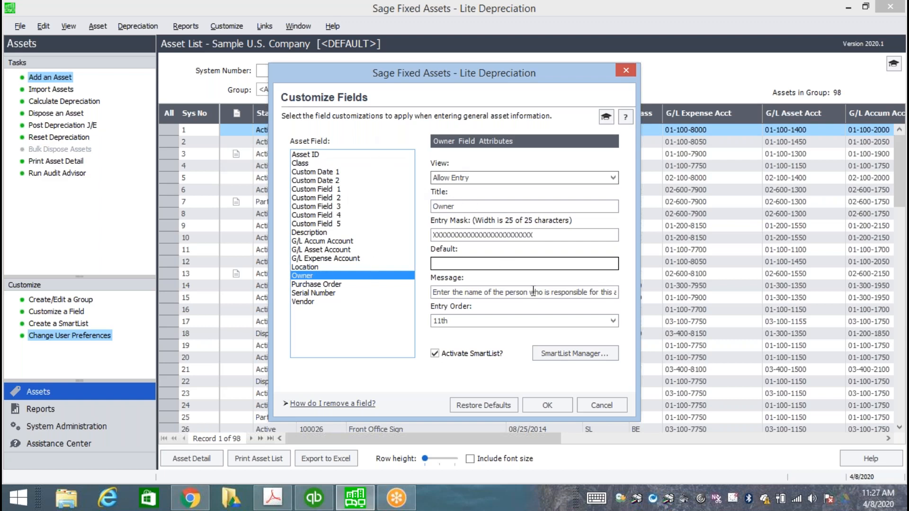
click(568, 353)
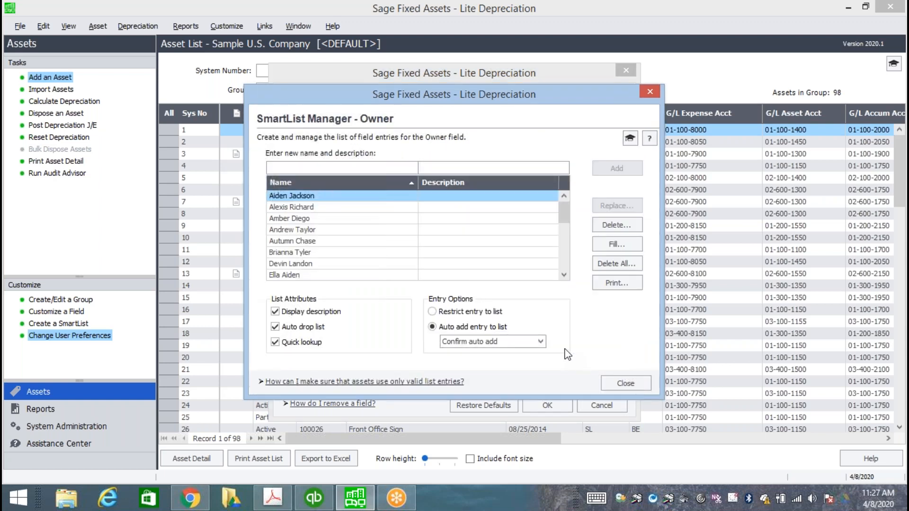
click(650, 91)
click(630, 75)
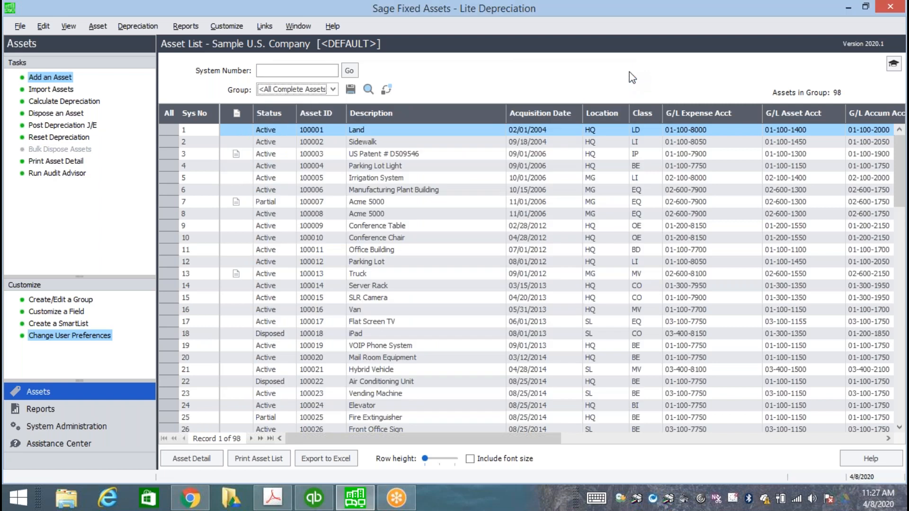
Filter the asset list by the newly created training group
click(333, 90)
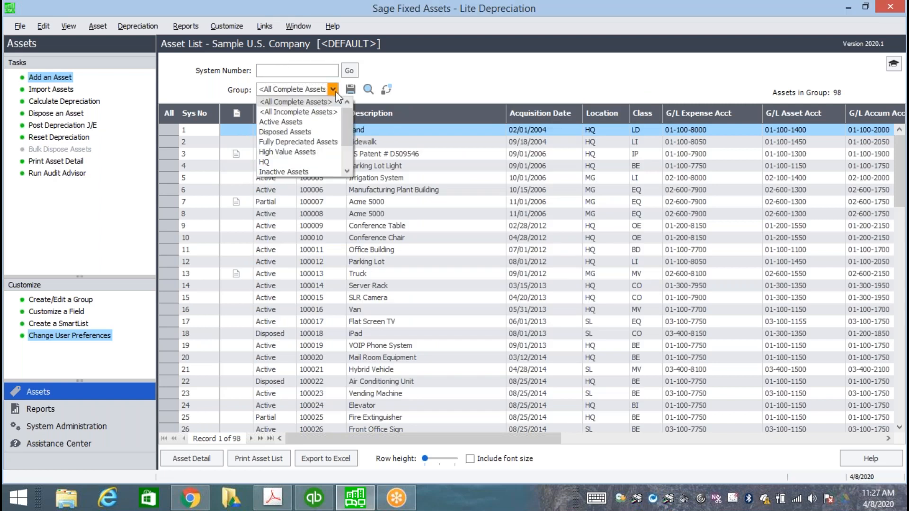
drag(345, 132, 347, 166)
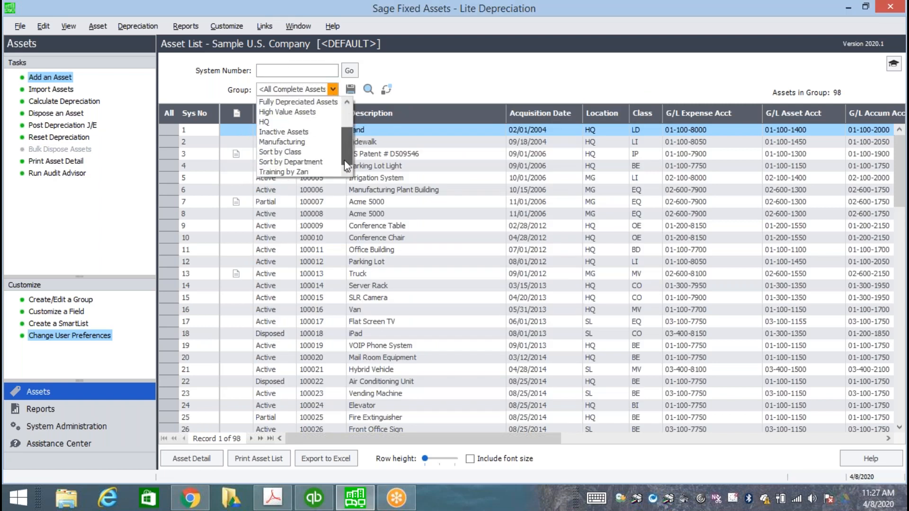
click(323, 172)
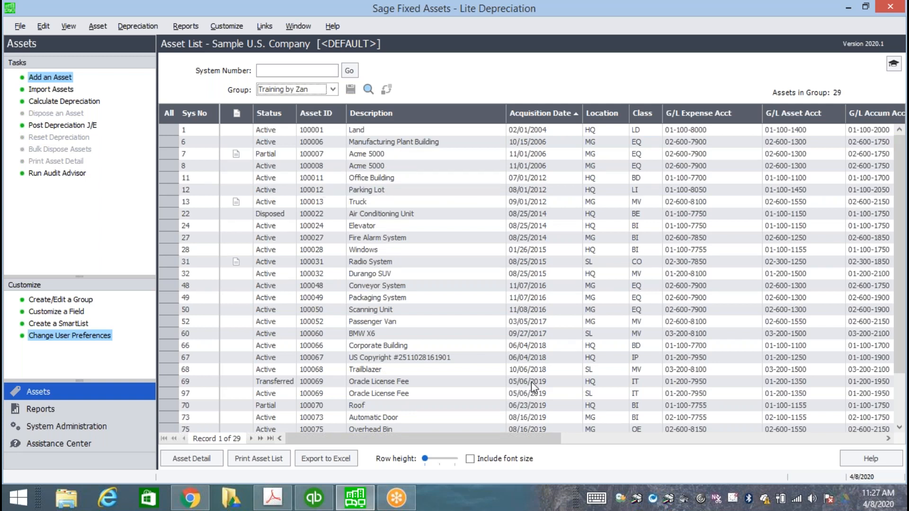
Look over the standard reports that can be run, without opening one
click(191, 26)
mouse_move(215, 46)
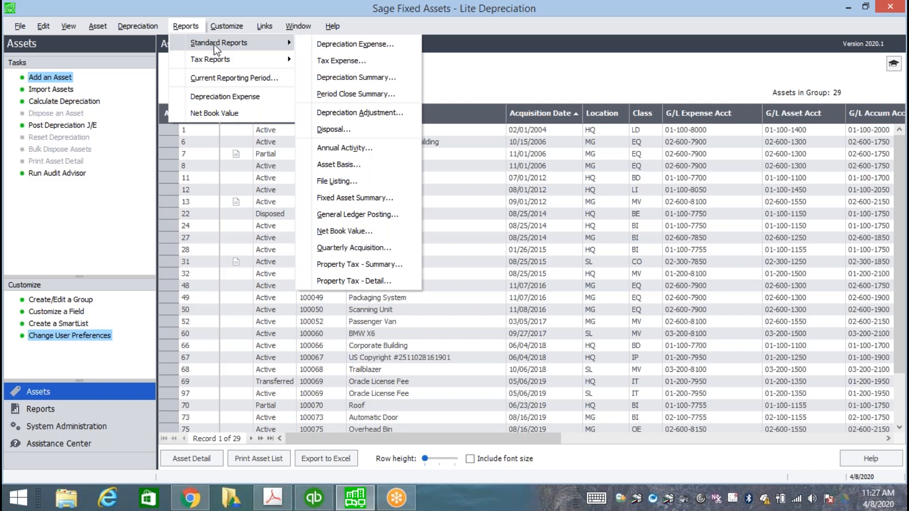
click(499, 90)
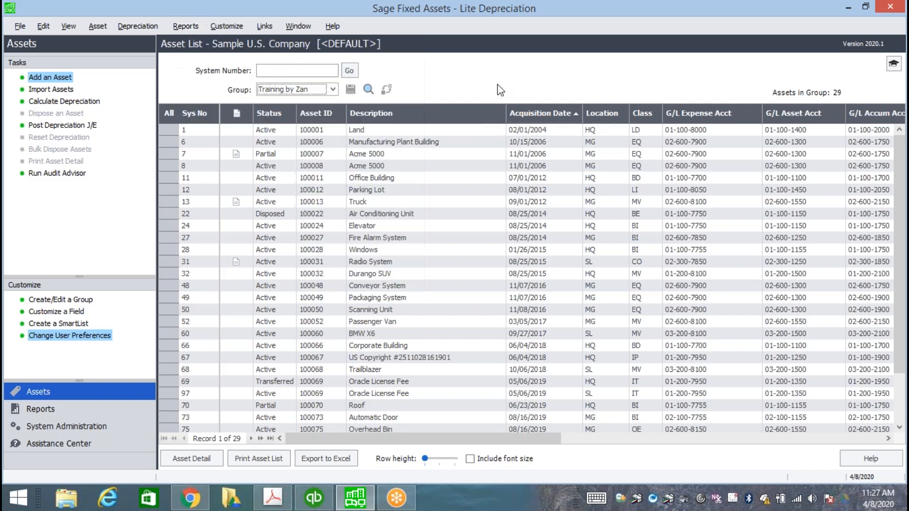
Open the details of the Truck, asset 13, check its transactions for disposal information and return to the asset list
click(284, 215)
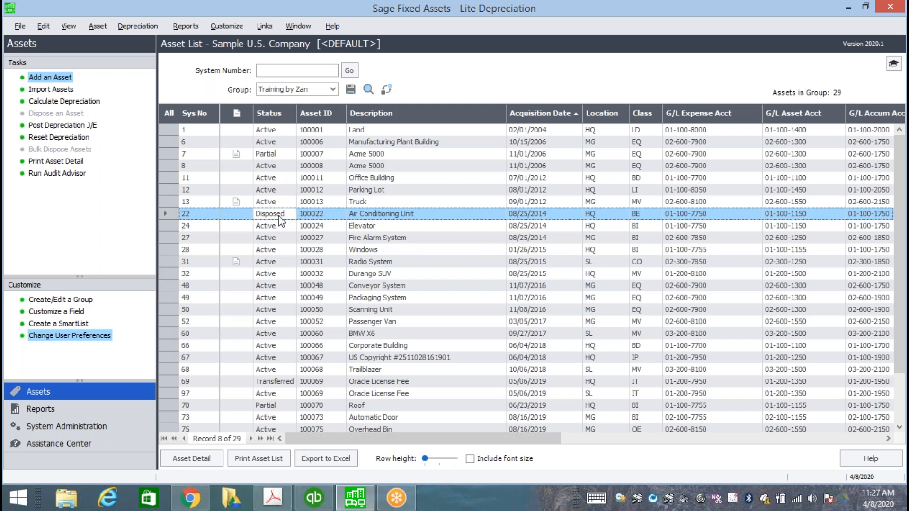
double_click(225, 205)
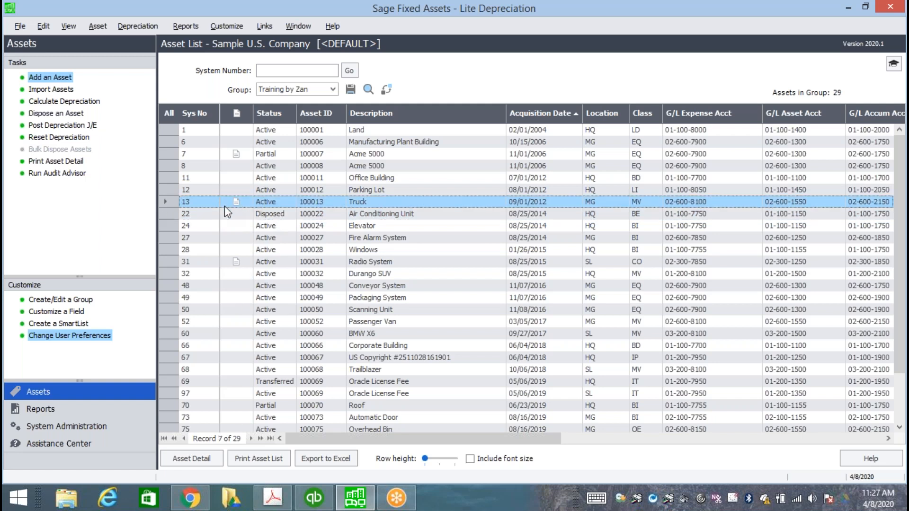
click(219, 122)
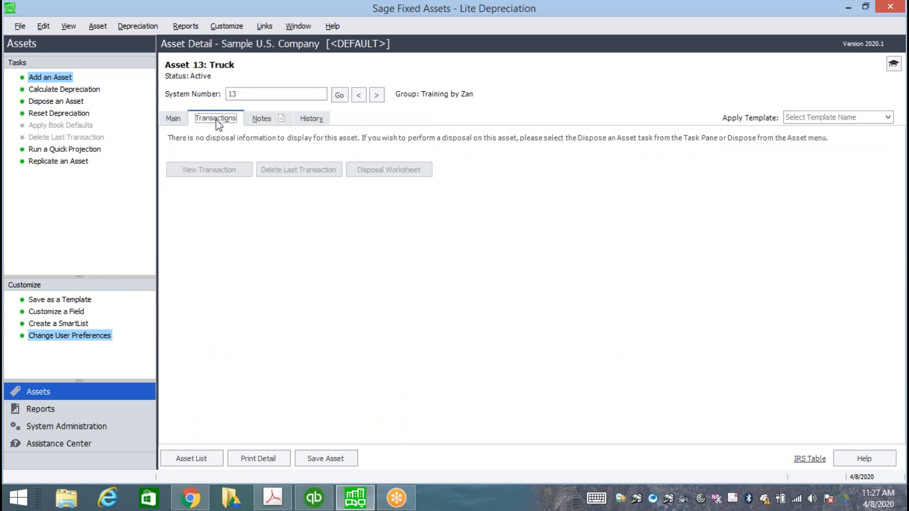
click(194, 457)
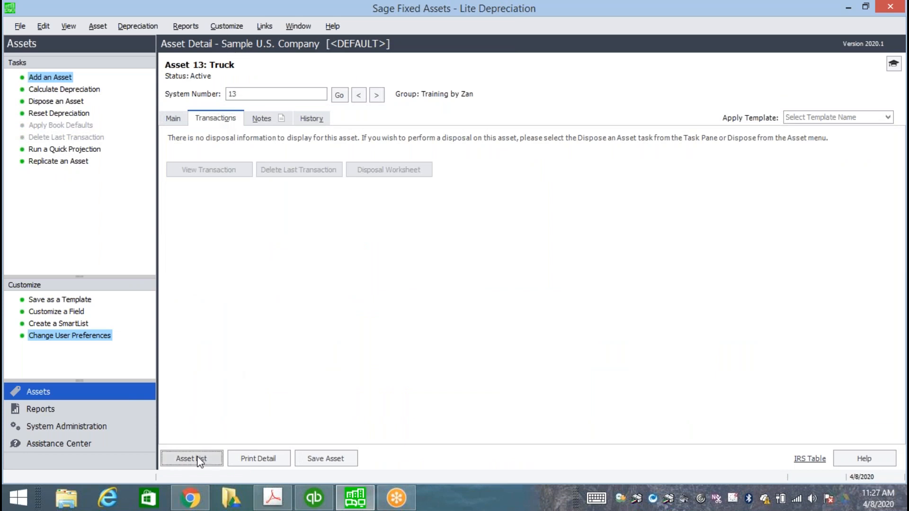
Open the details of the disposed Air Conditioning Unit, asset 22, and check its main information and disposal transactions
click(237, 216)
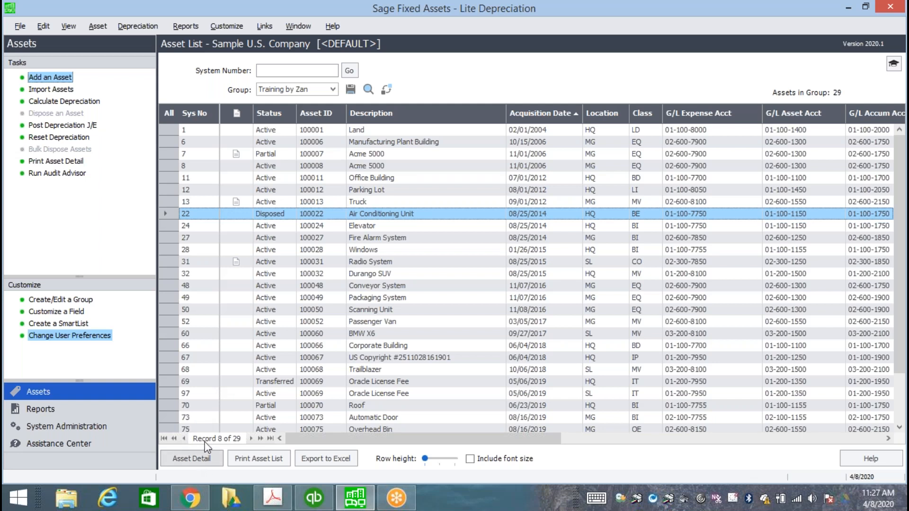
click(194, 458)
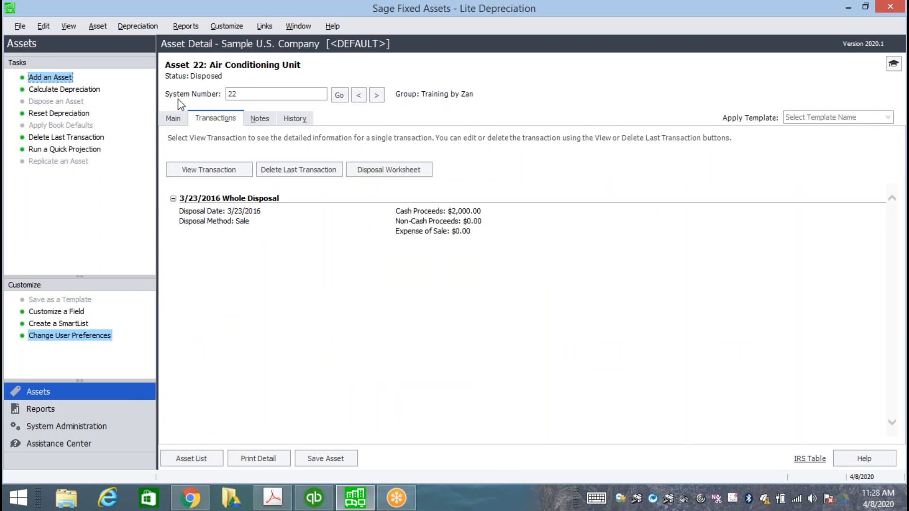
click(173, 118)
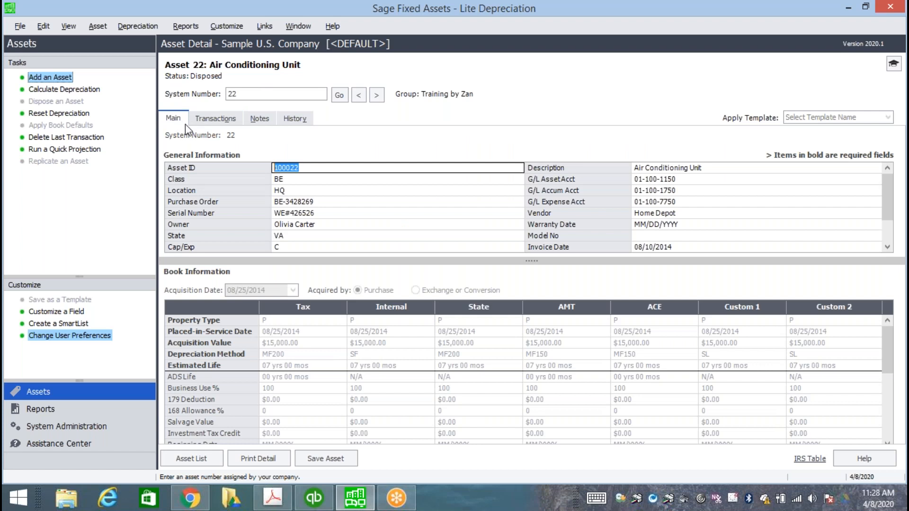
click(218, 118)
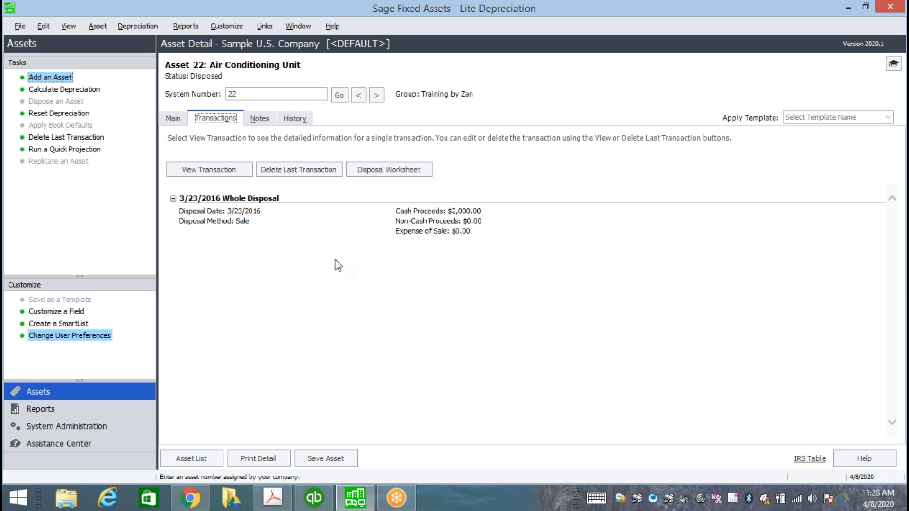
Review the Air Conditioning Unit's Disposal Worksheet and the details of its whole disposal transaction, closing both without changes
click(399, 171)
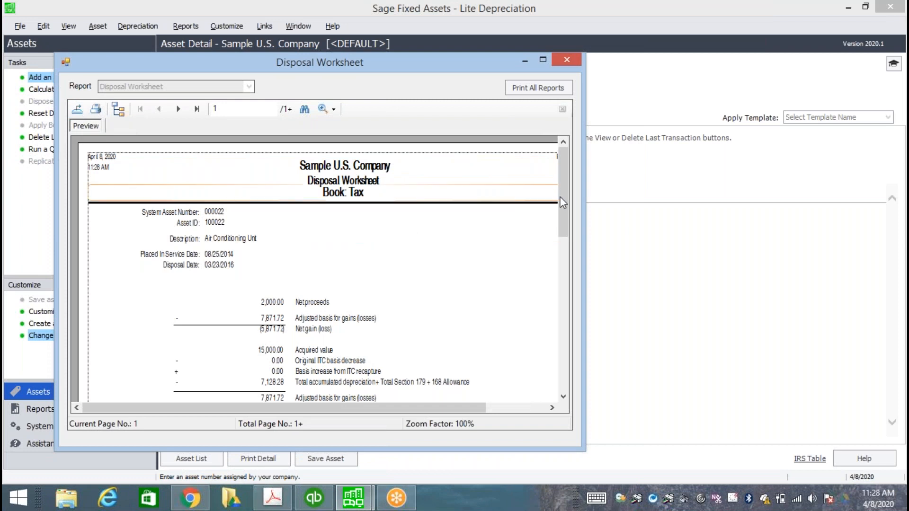
mouse_move(565, 201)
mouse_down()
mouse_move(574, 240)
mouse_move(576, 197)
mouse_up()
drag(566, 200, 576, 236)
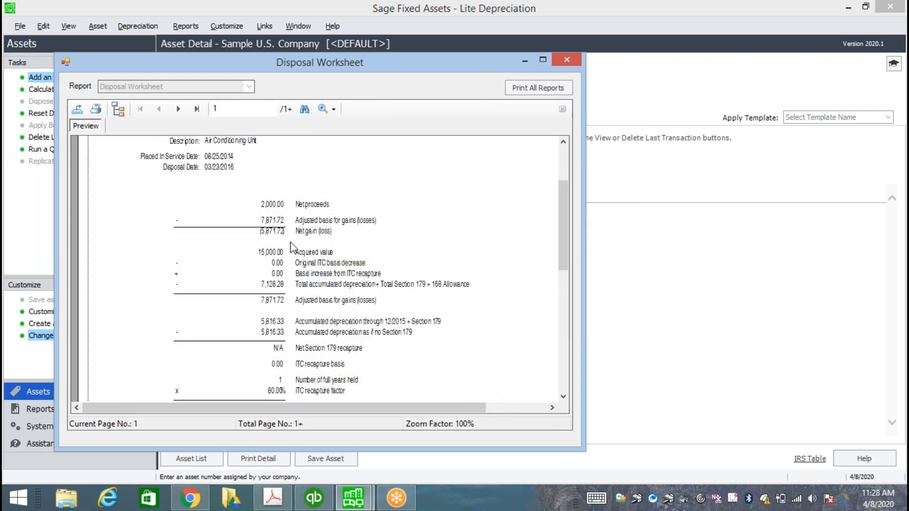
click(567, 59)
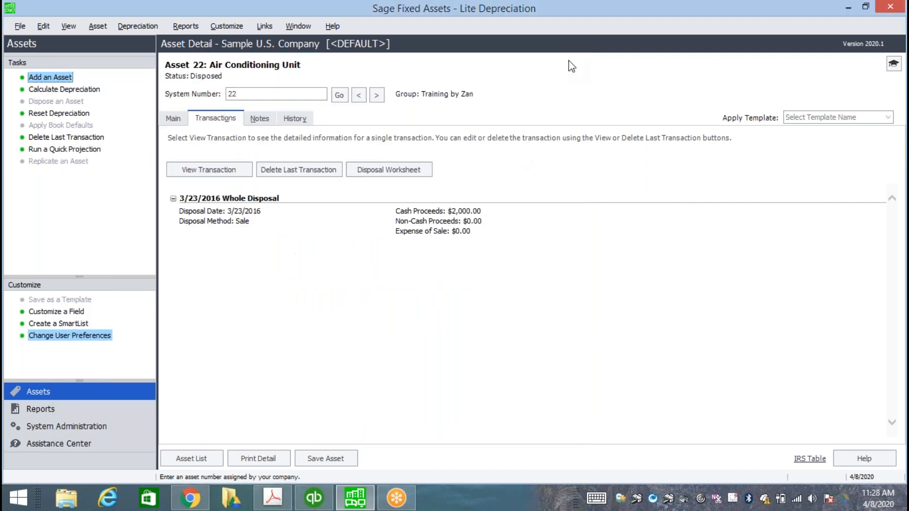
click(223, 174)
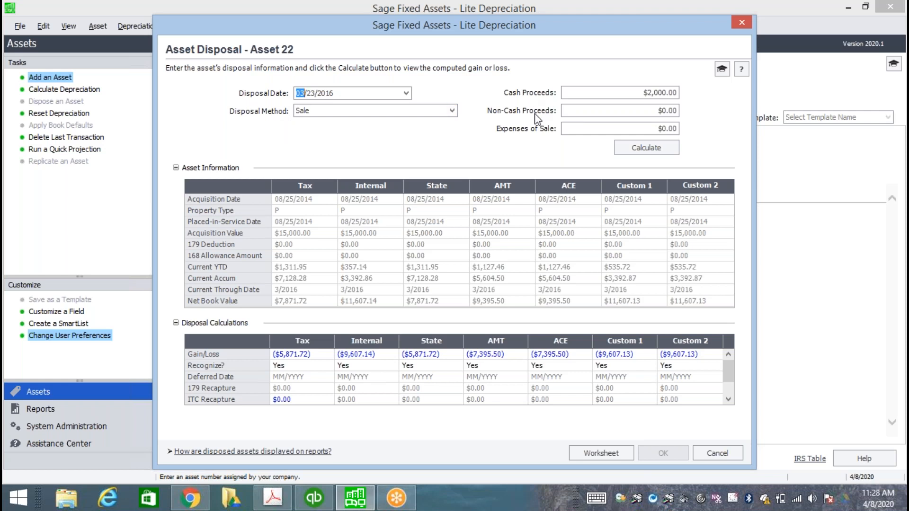
click(741, 23)
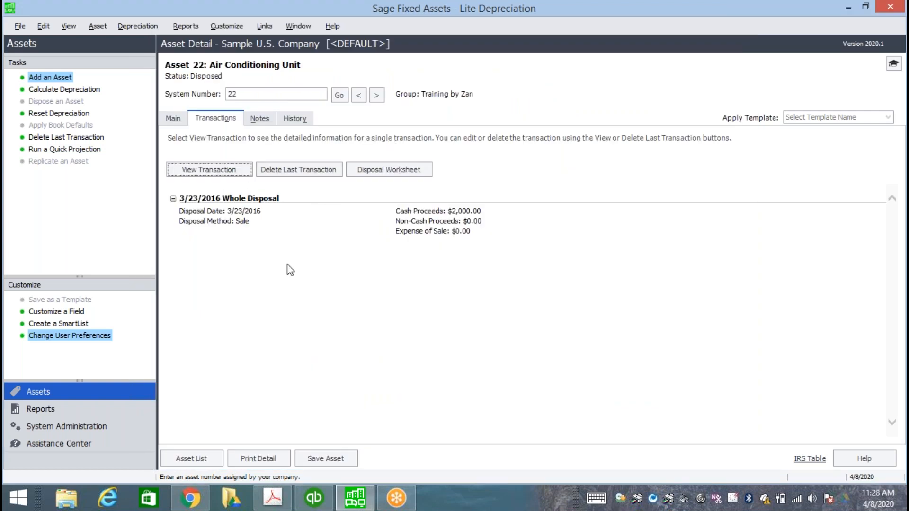
Review the Air Conditioning Unit's main details, enlarging first the general information area and then the book information area
click(173, 118)
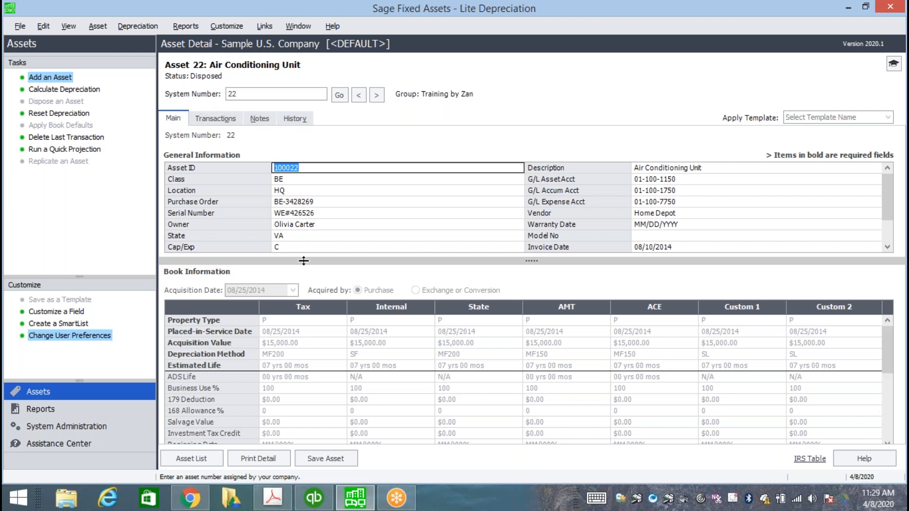
drag(304, 261, 307, 331)
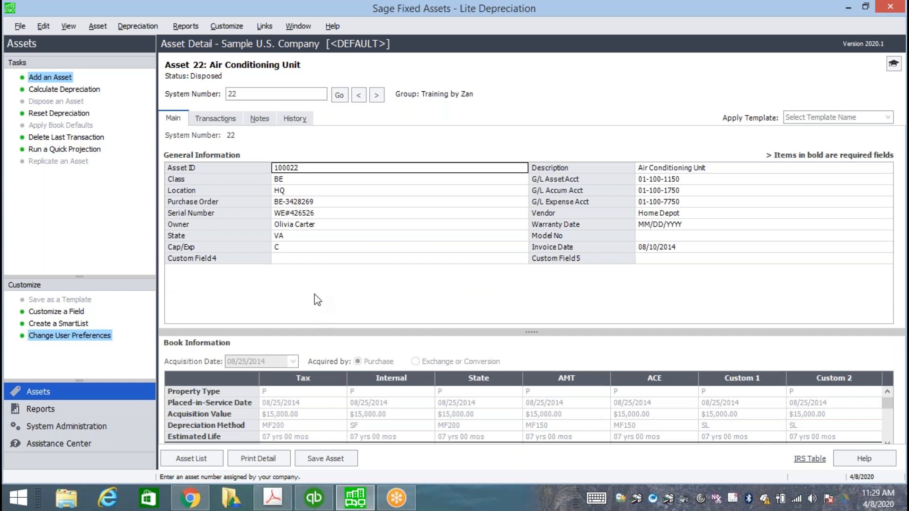
drag(325, 330, 331, 231)
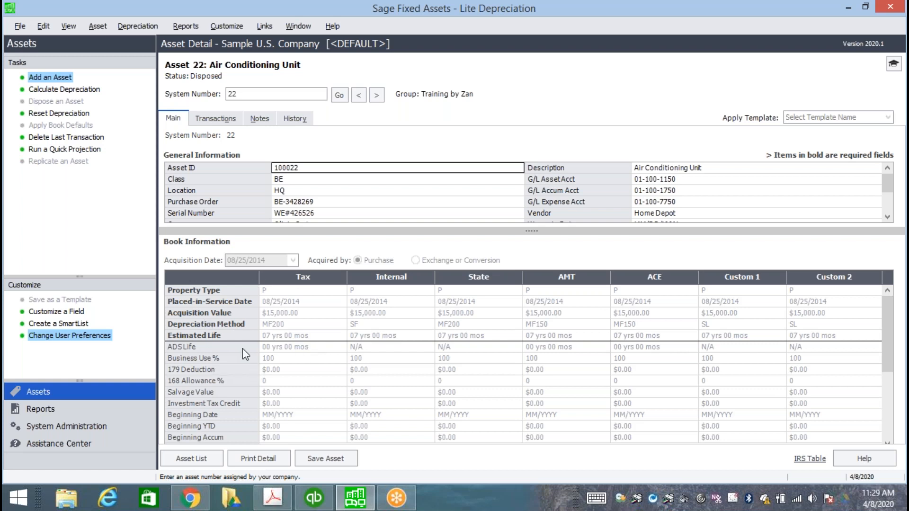
Start a new asset with Asset ID 00099 and look through the available Location and Class choices
click(52, 82)
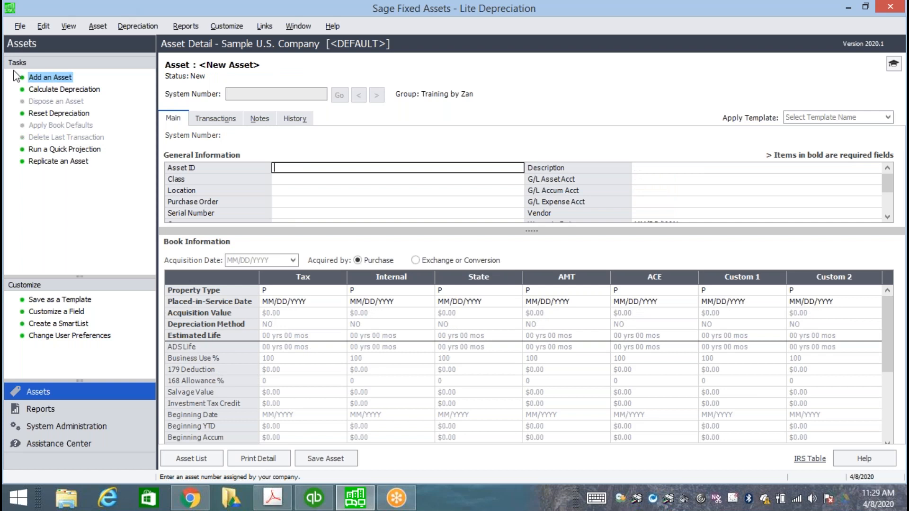
text(00099)
key(Tab)
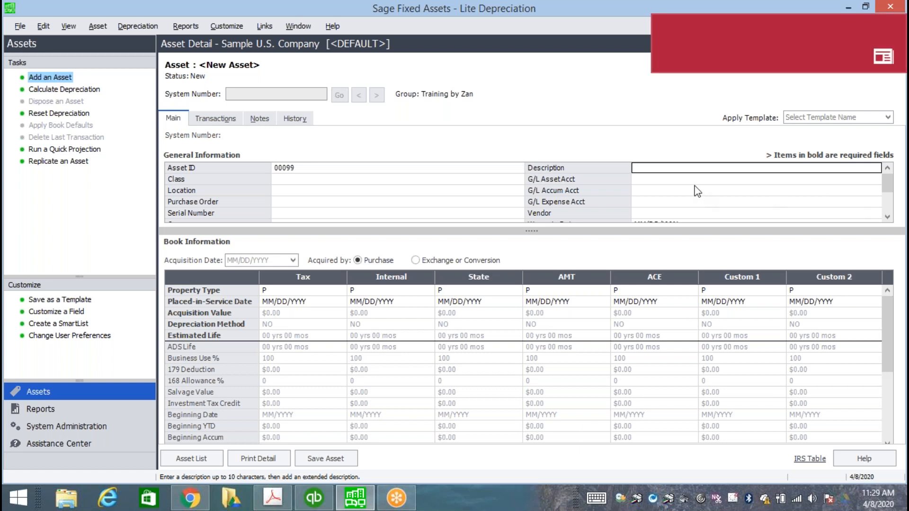
click(439, 195)
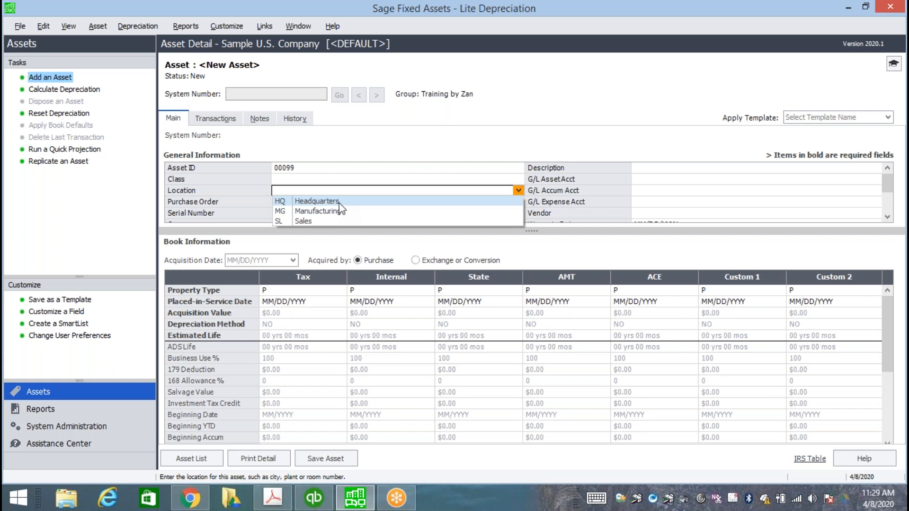
click(337, 180)
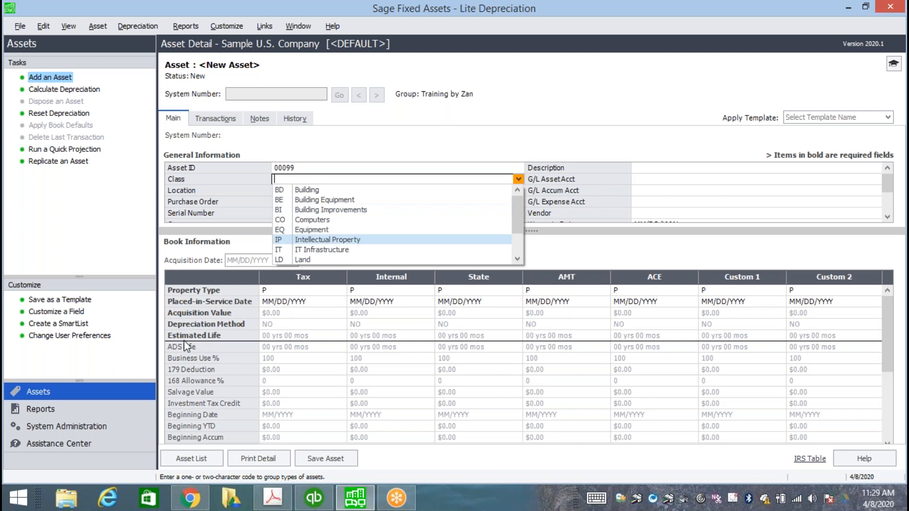
Go to System Administration, discarding the unsaved new asset, and look over its company, data and history tasks
click(104, 431)
click(104, 432)
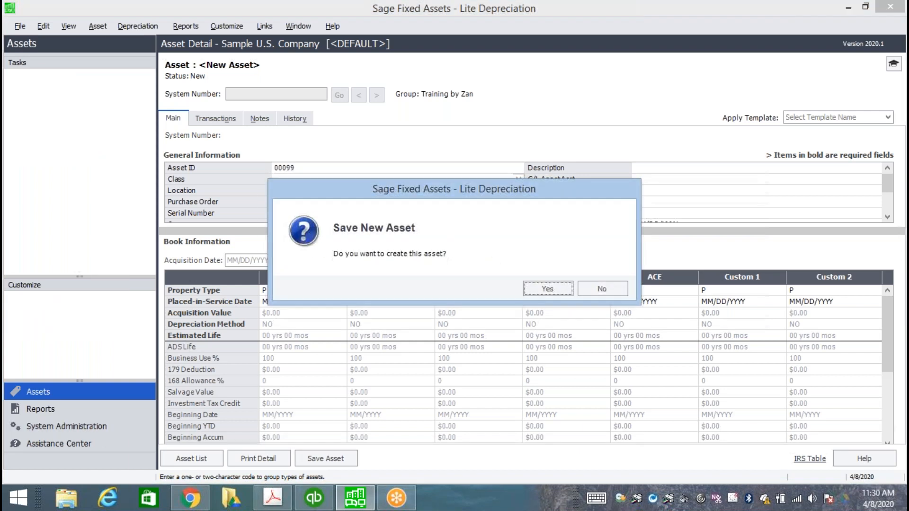
click(604, 288)
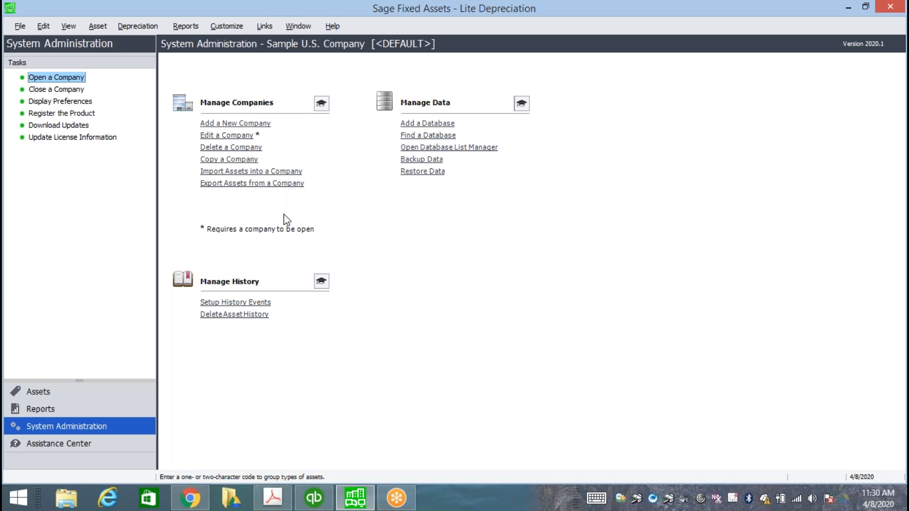
Look over the Assistance Center resources, the available Depreciation Links and the help options, without opening any of them
click(81, 447)
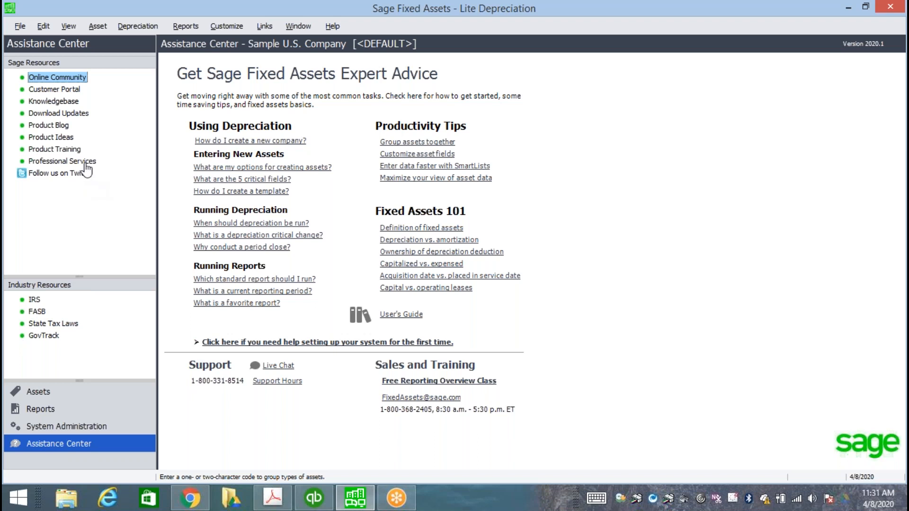
click(264, 27)
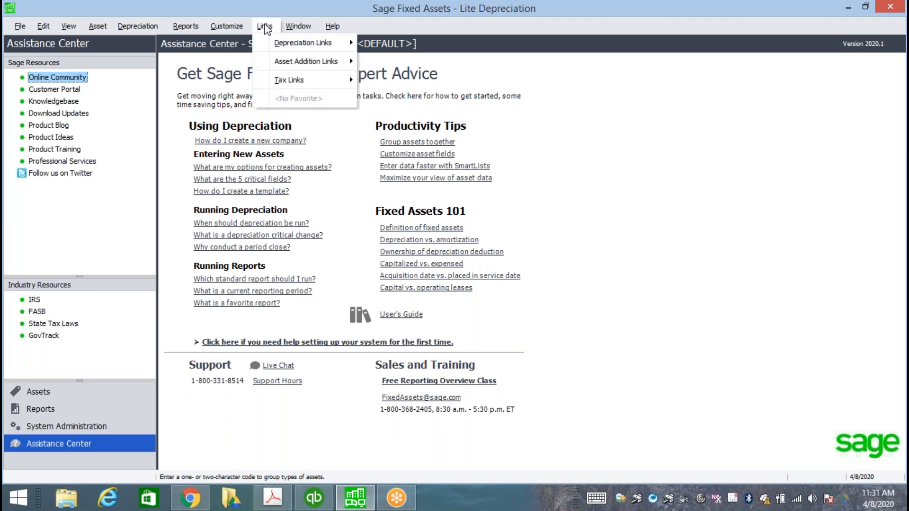
mouse_move(289, 50)
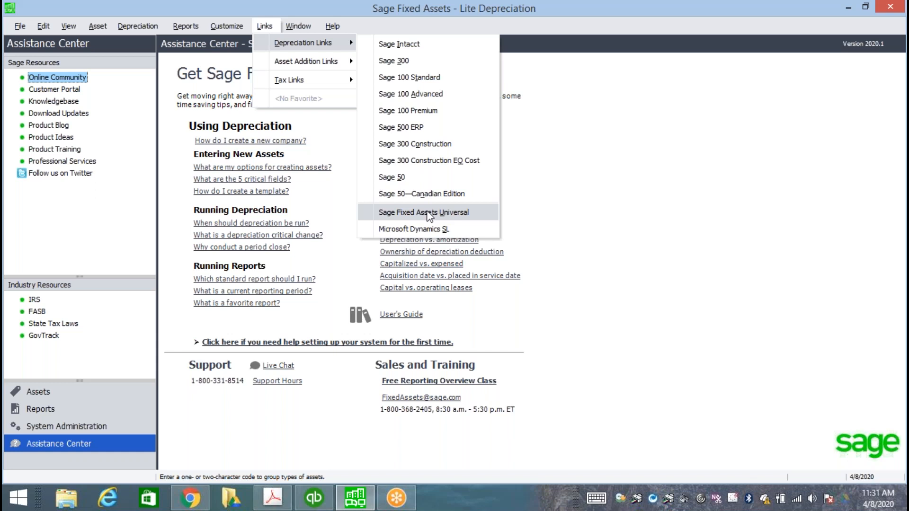
mouse_move(308, 28)
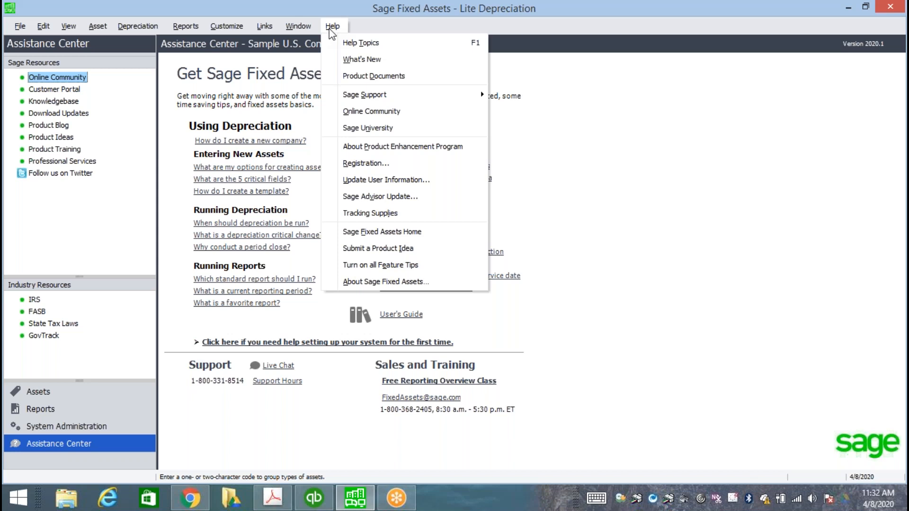
click(578, 25)
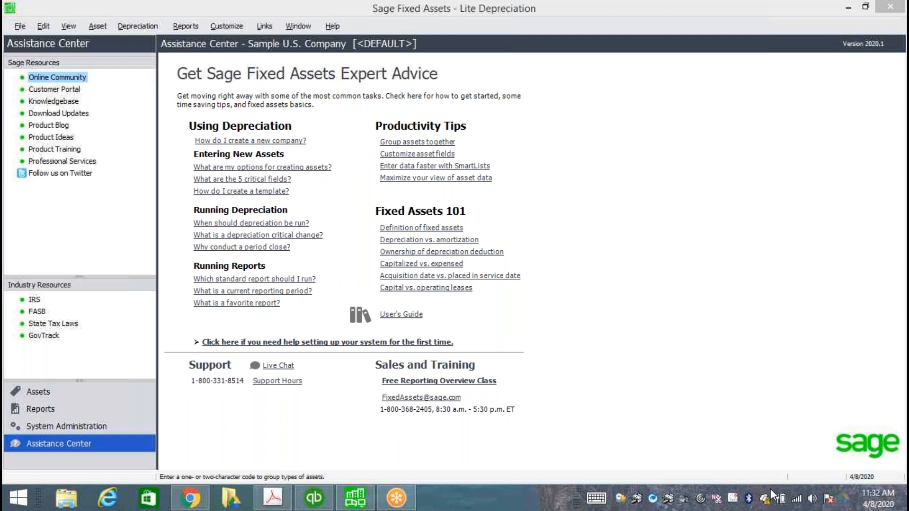